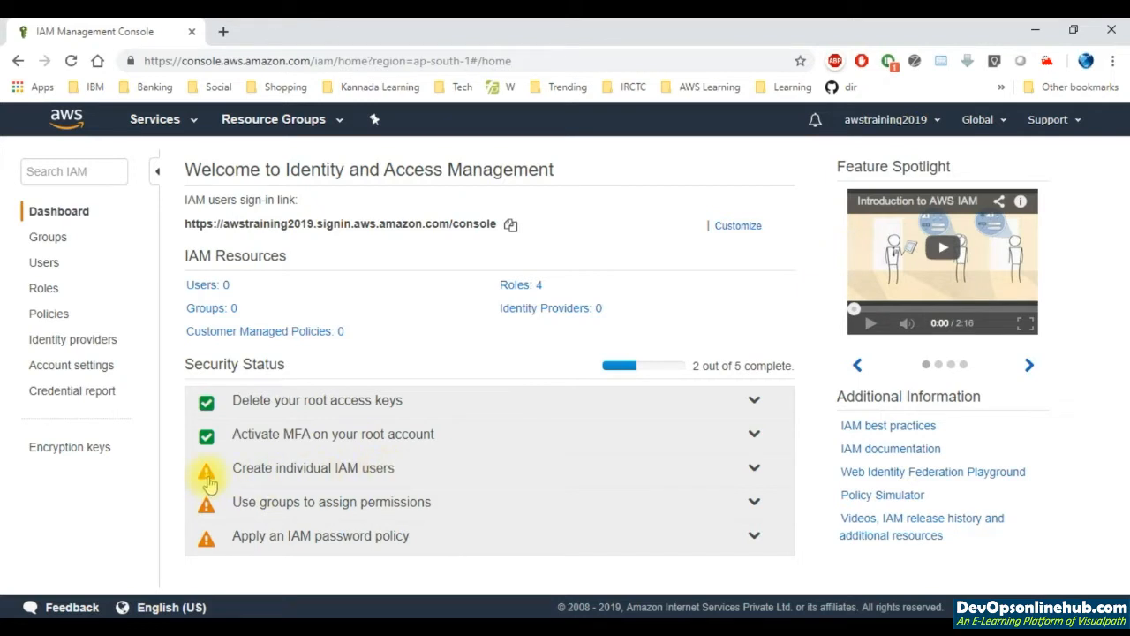
Start adding a new IAM user from the security status checklist and name it testuser.
click(342, 475)
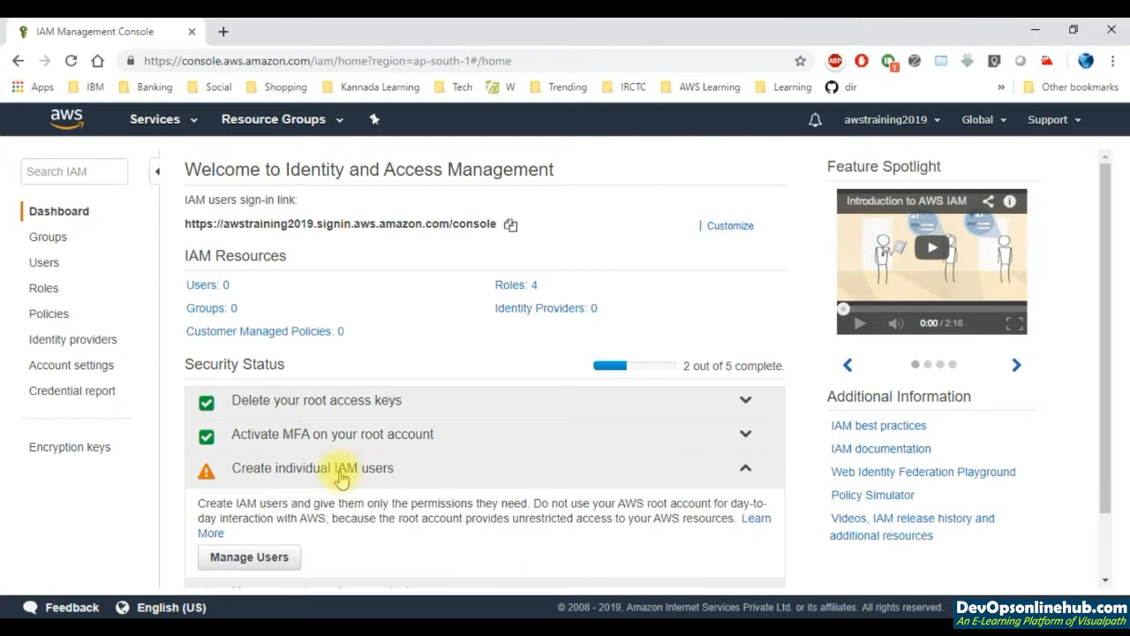
click(270, 562)
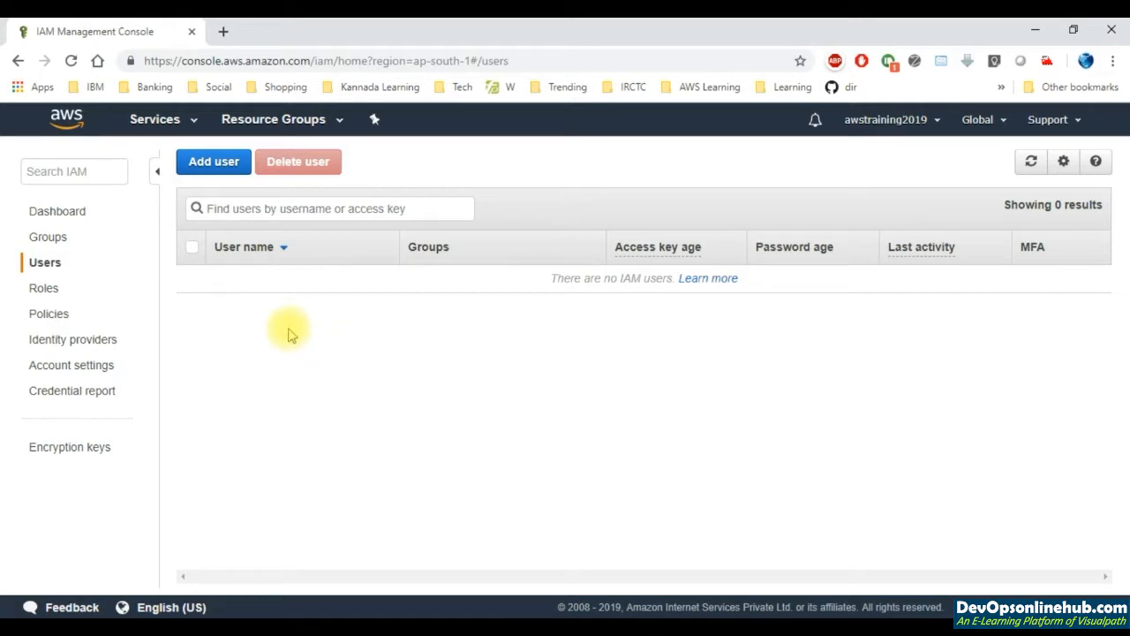
click(209, 168)
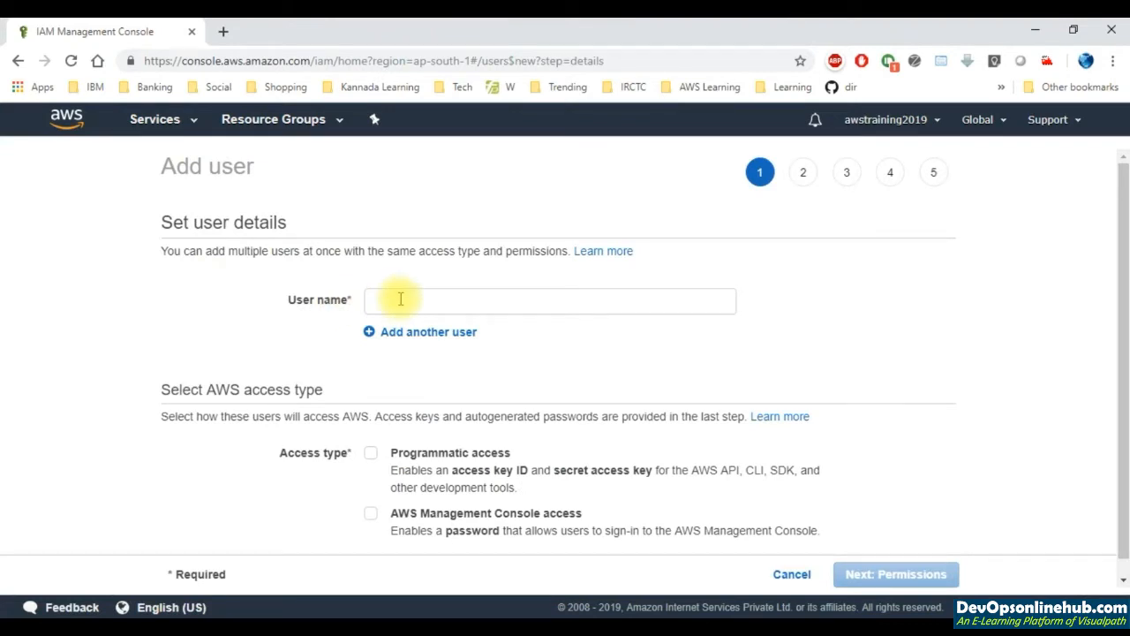
click(400, 299)
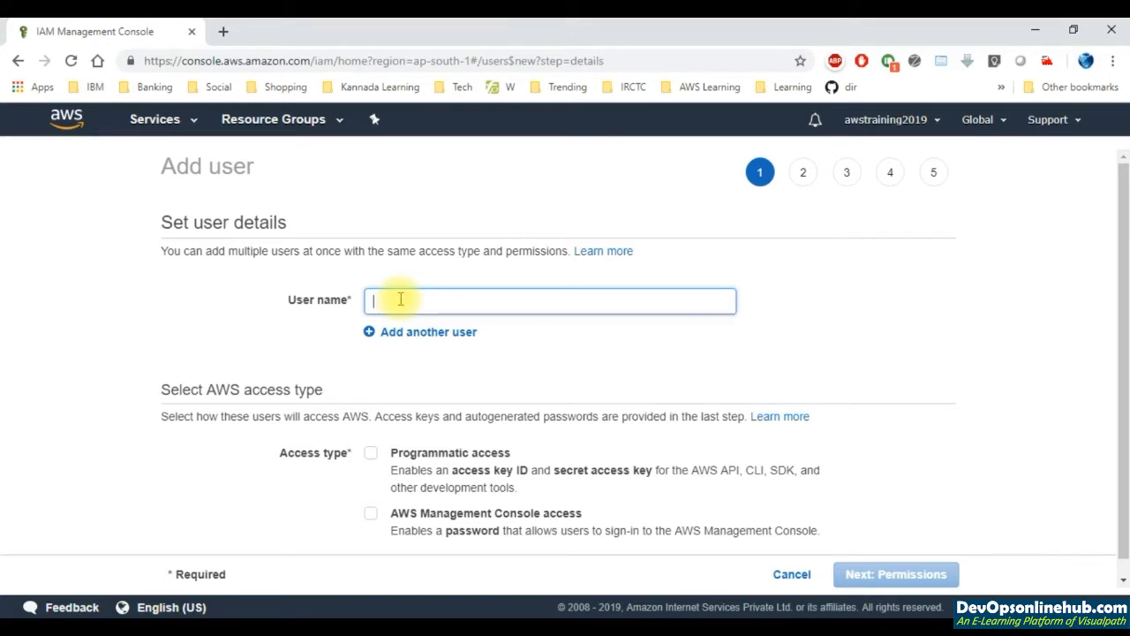
text(testuser)
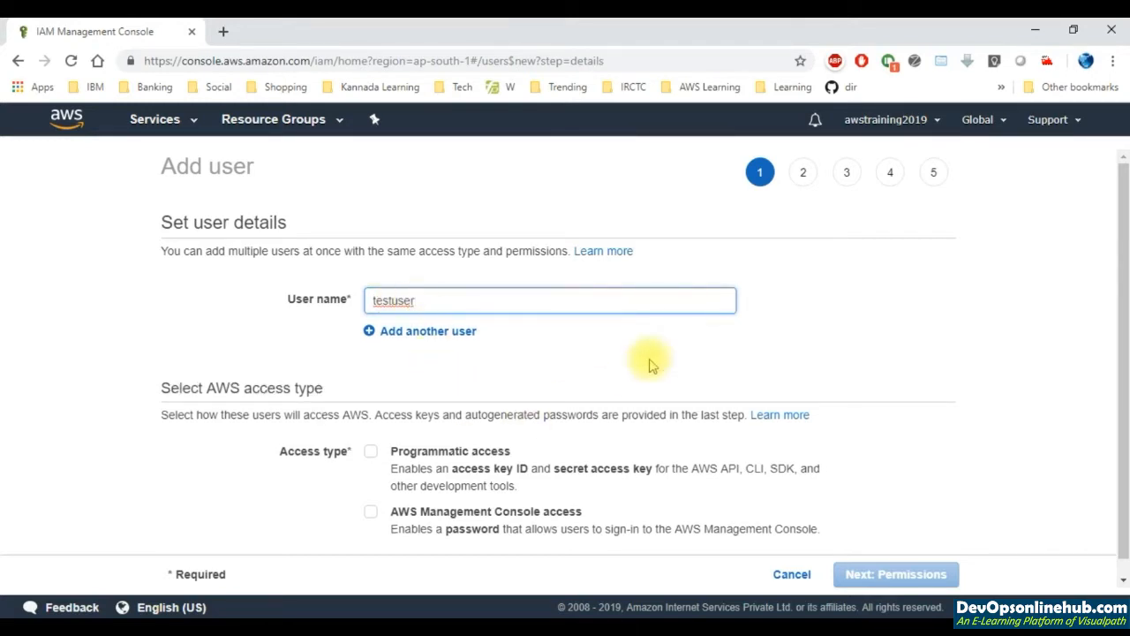
Give the new user both AWS Management Console access and programmatic access.
drag(1118, 233, 1120, 276)
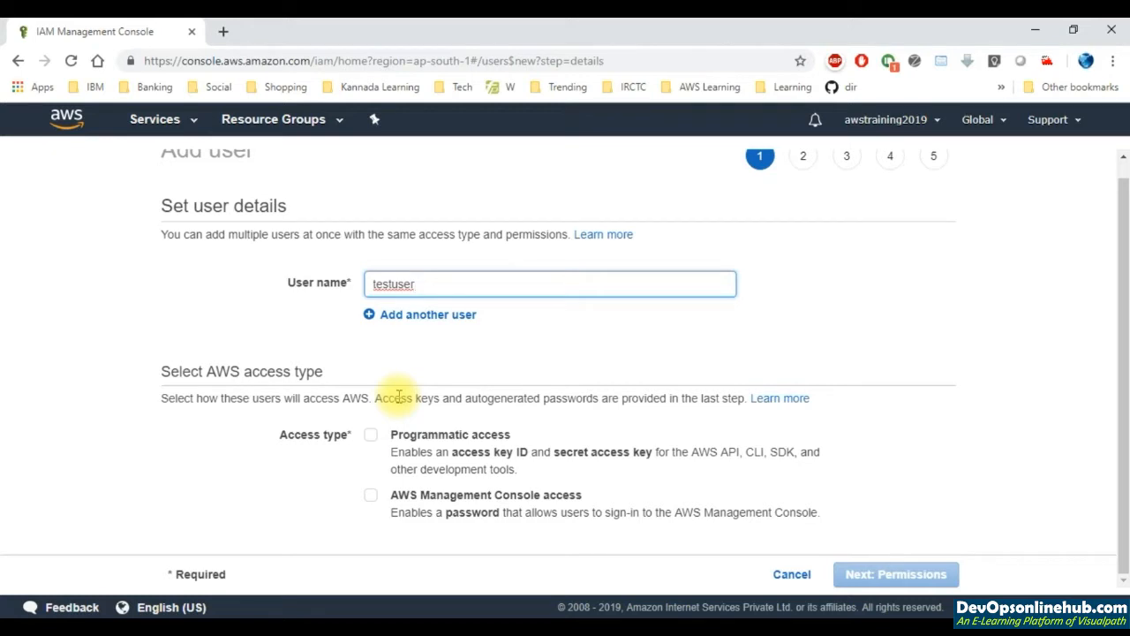
drag(394, 500, 585, 502)
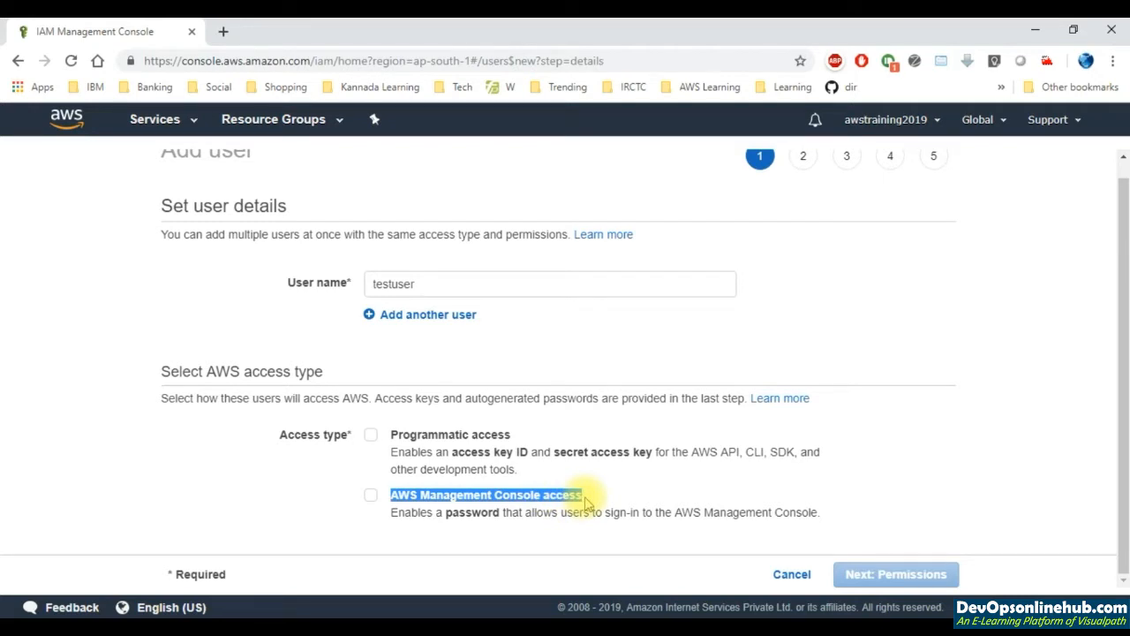
click(399, 441)
drag(399, 441, 517, 441)
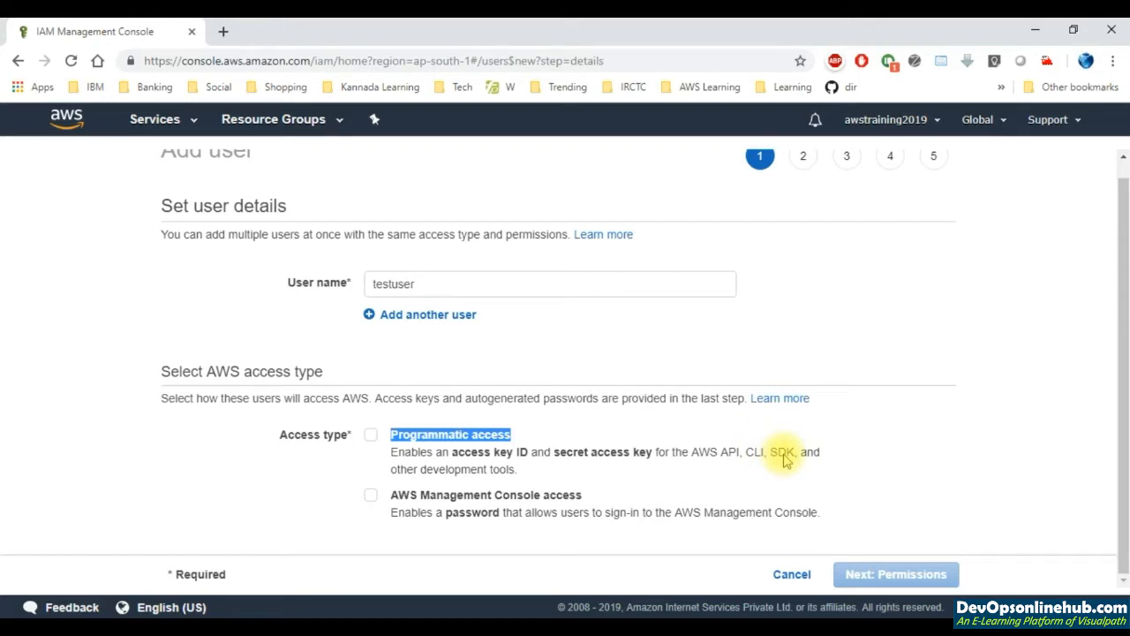
click(371, 496)
click(371, 435)
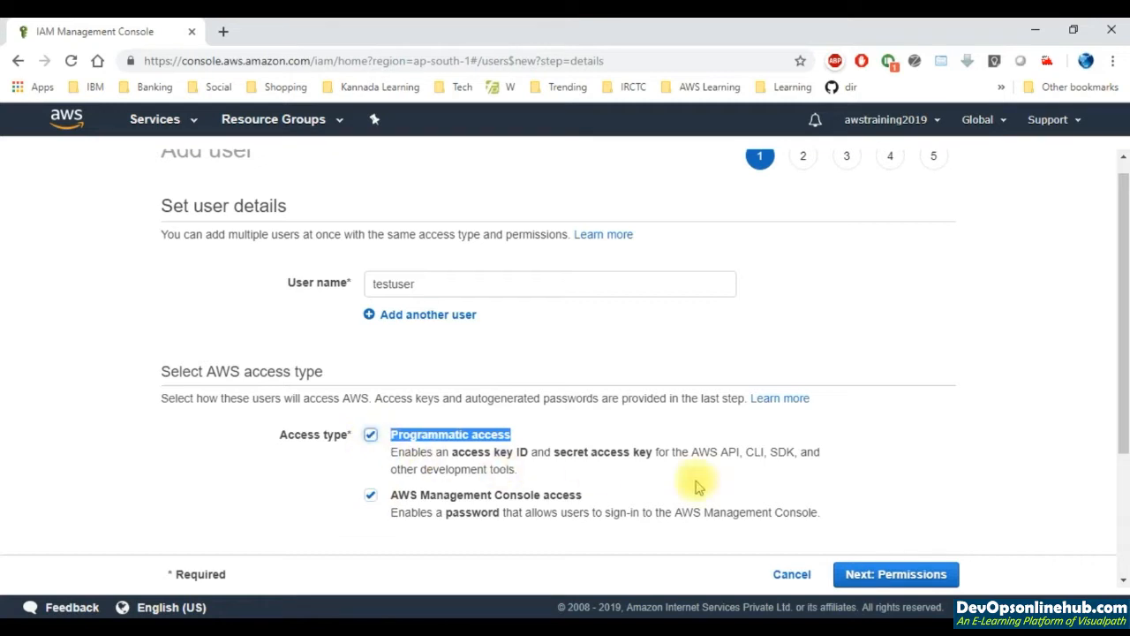
Keep the autogenerated console password and the required password reset, and proceed to the user's permissions.
drag(1123, 429, 1115, 552)
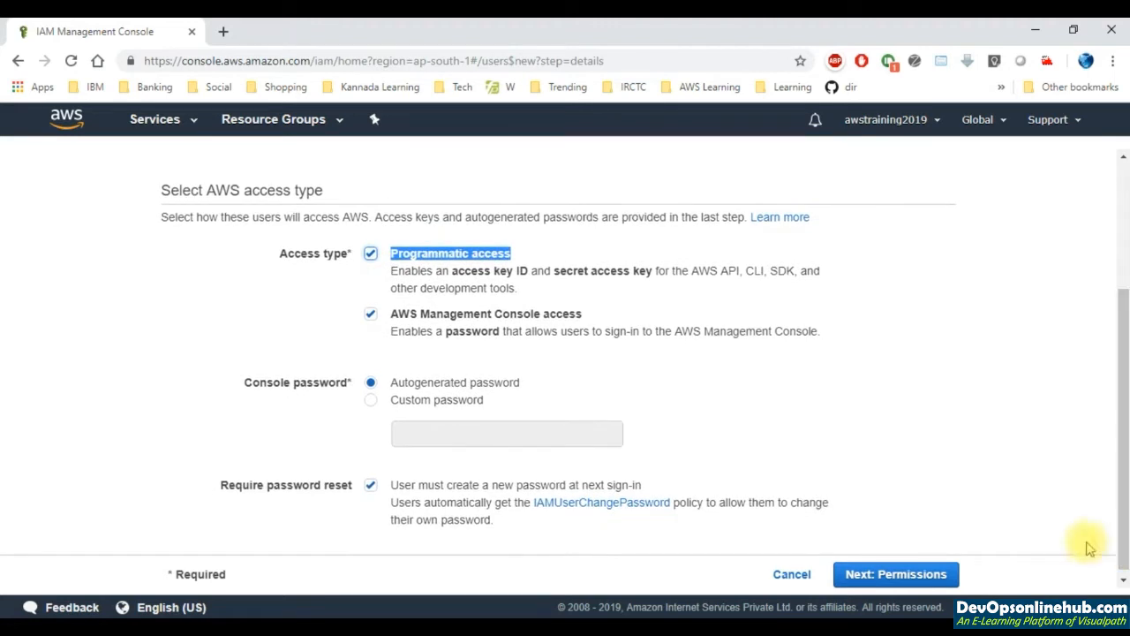
triple_click(348, 386)
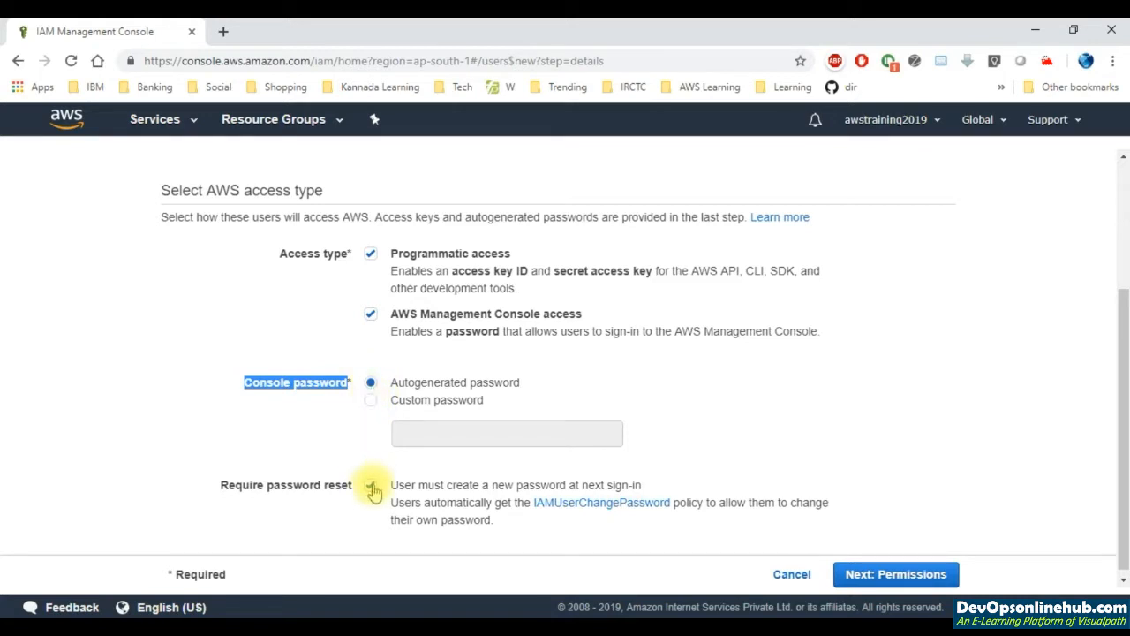
drag(221, 484, 353, 495)
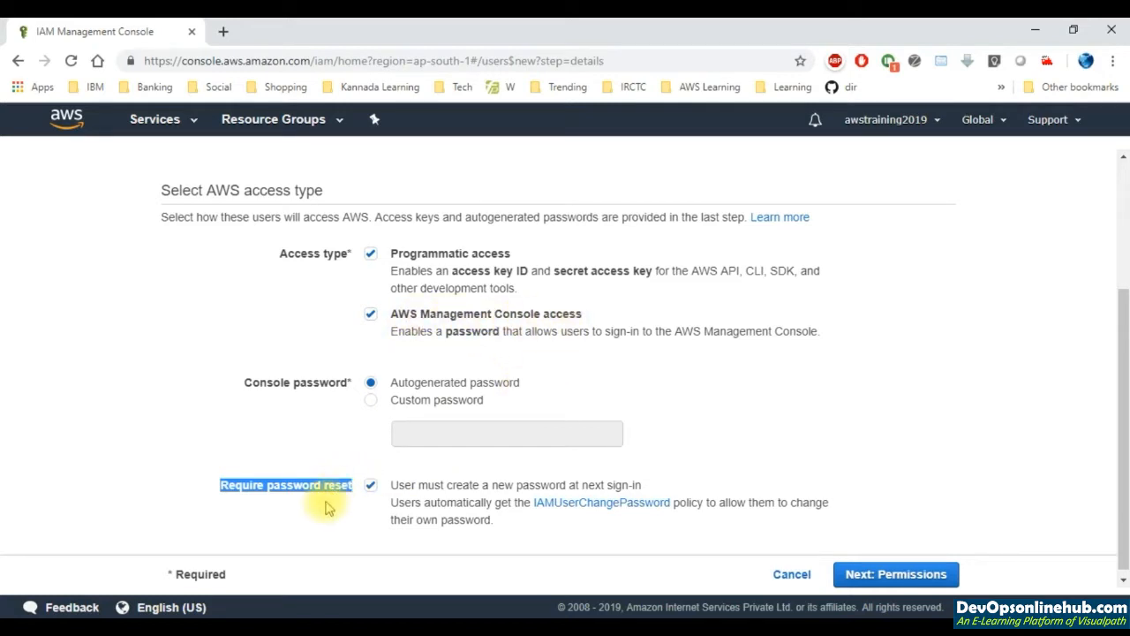
click(891, 574)
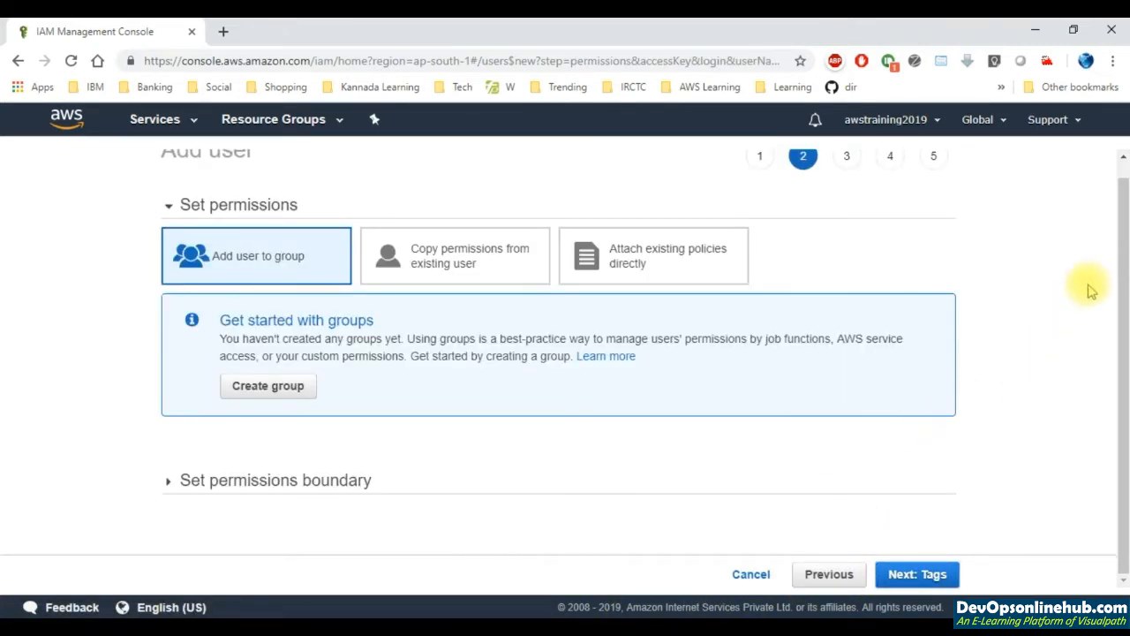
Attach the existing AmazonS3FullAccess policy directly to the user, finding it with the search term s3, and proceed to tags.
drag(1123, 253, 1126, 226)
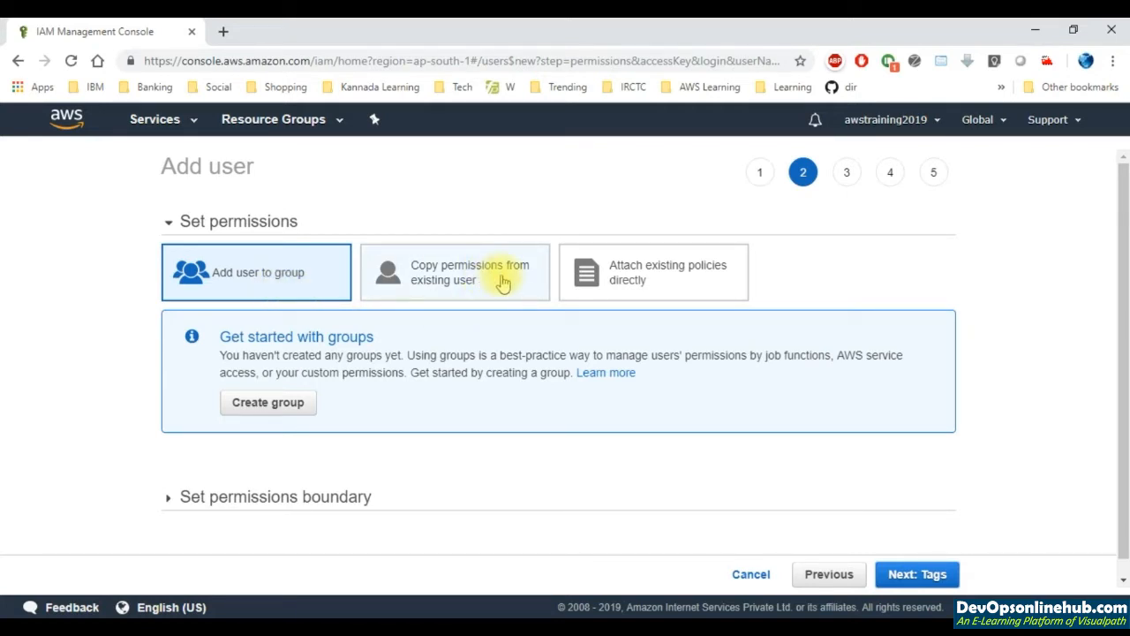
click(664, 274)
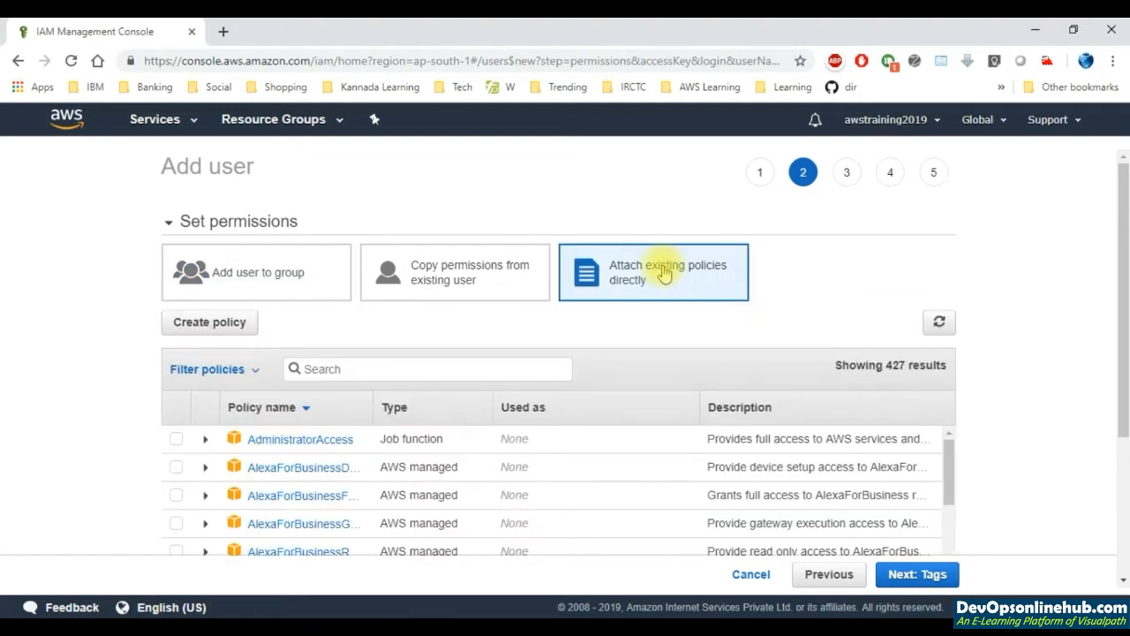
drag(1123, 212, 1124, 289)
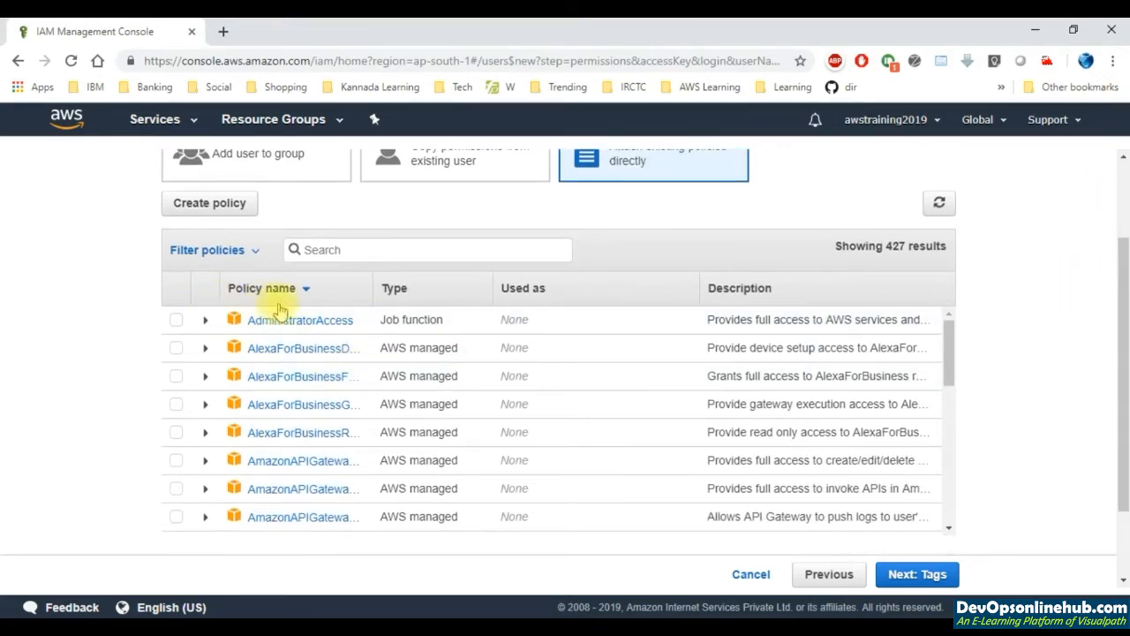
drag(949, 331, 947, 510)
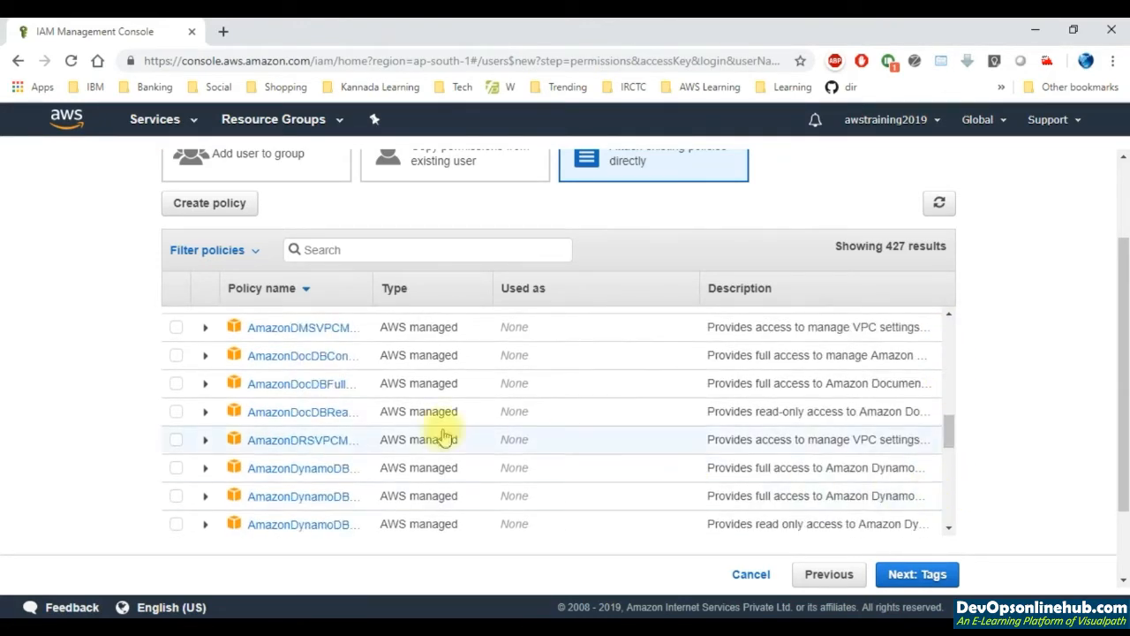
scroll(321, 391, down, 3)
scroll(321, 389, down, 3)
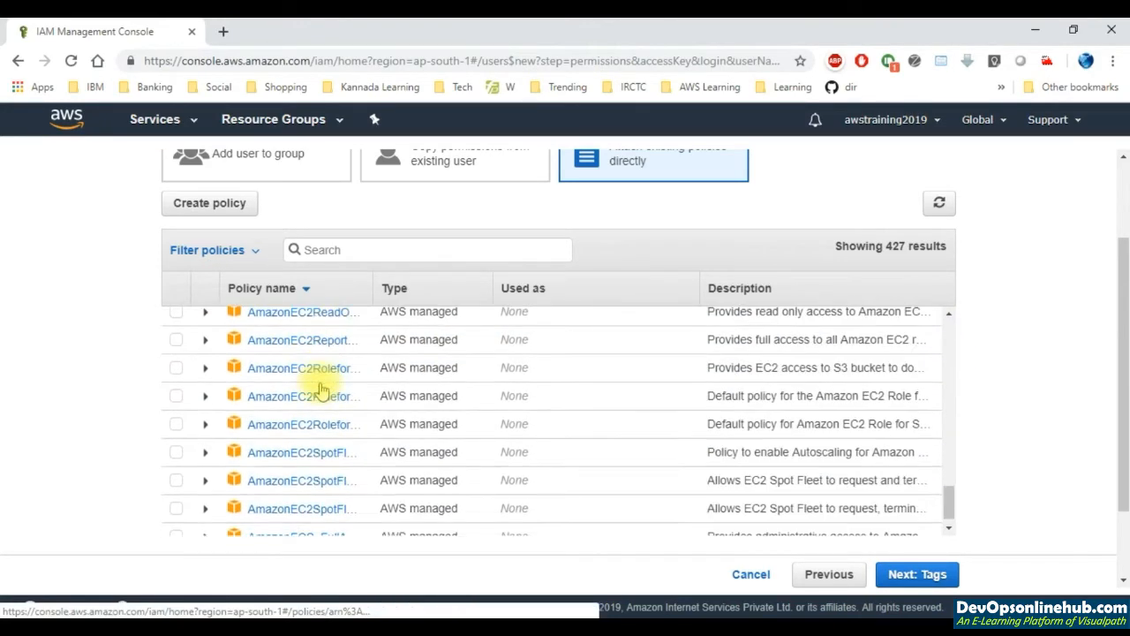
scroll(322, 389, down, 5)
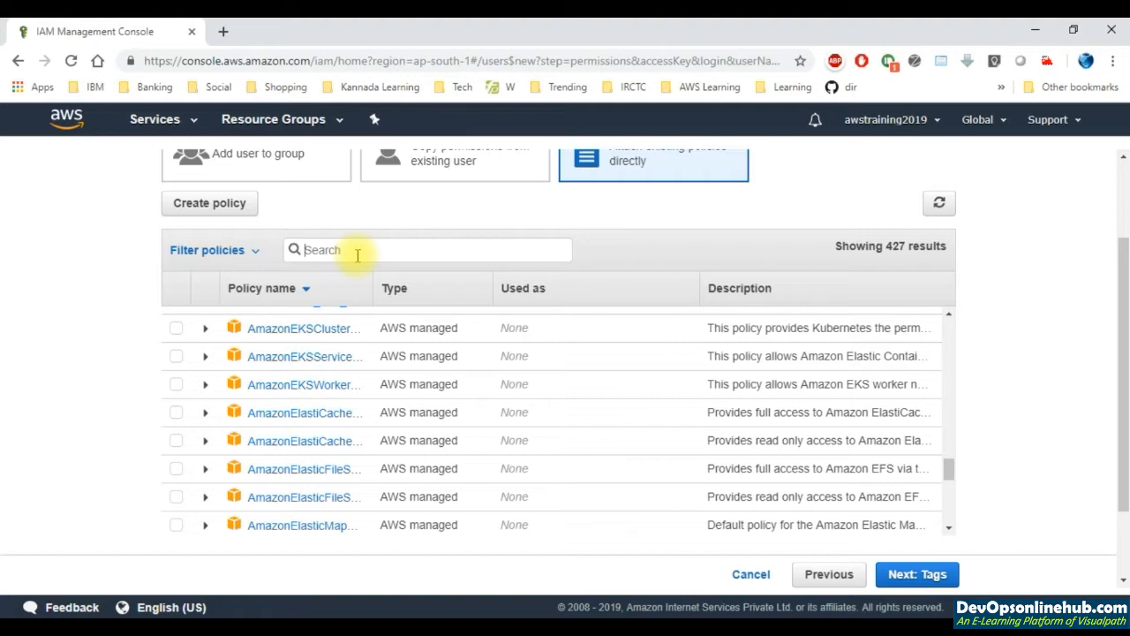
text(s3)
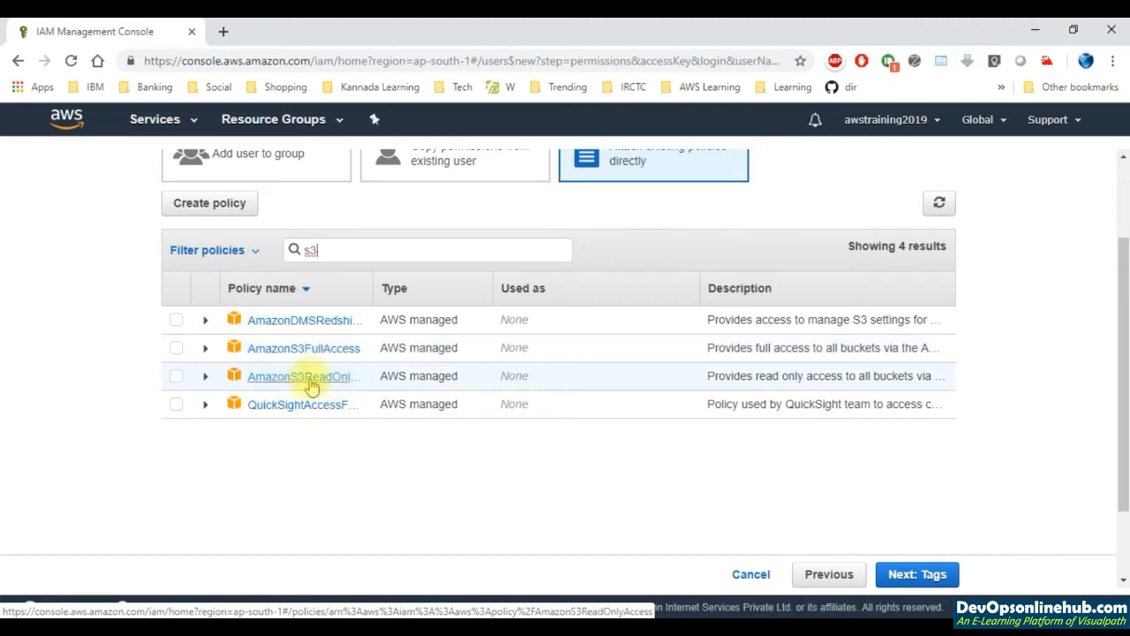
click(177, 348)
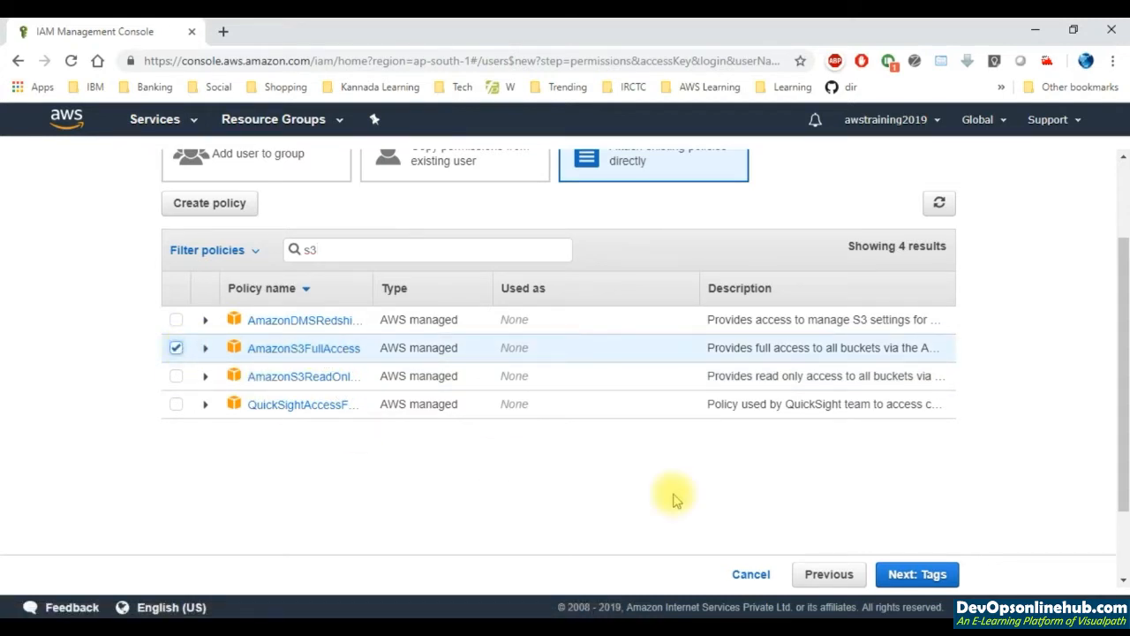
click(918, 576)
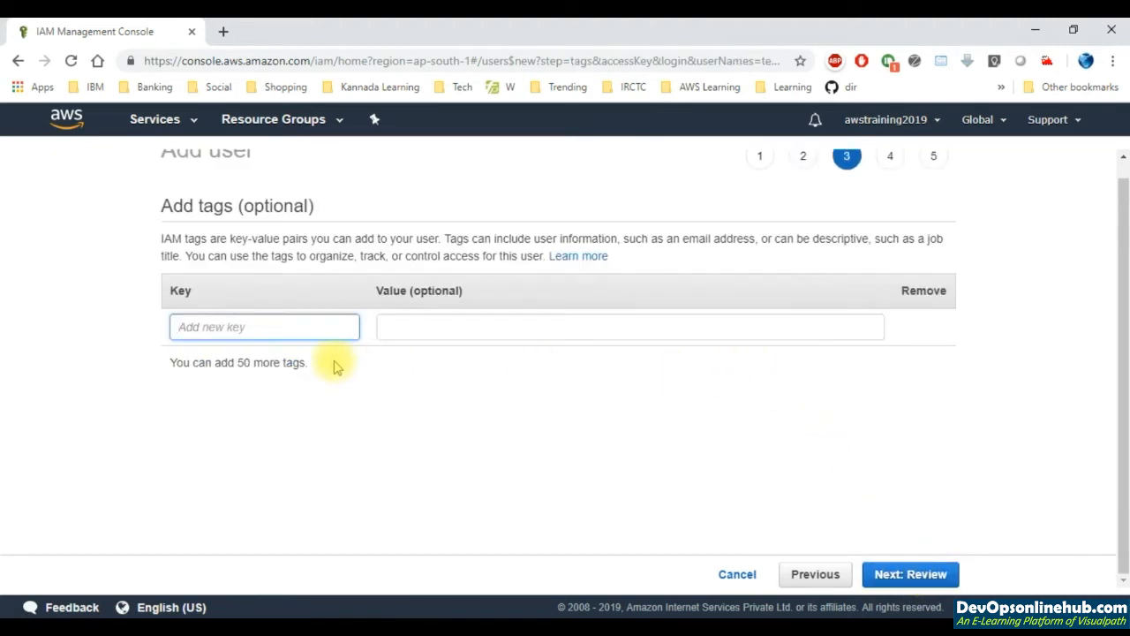
Add a tag with the key Team and the value Developer to the user, and proceed to the review.
scroll(320, 363, up, 1)
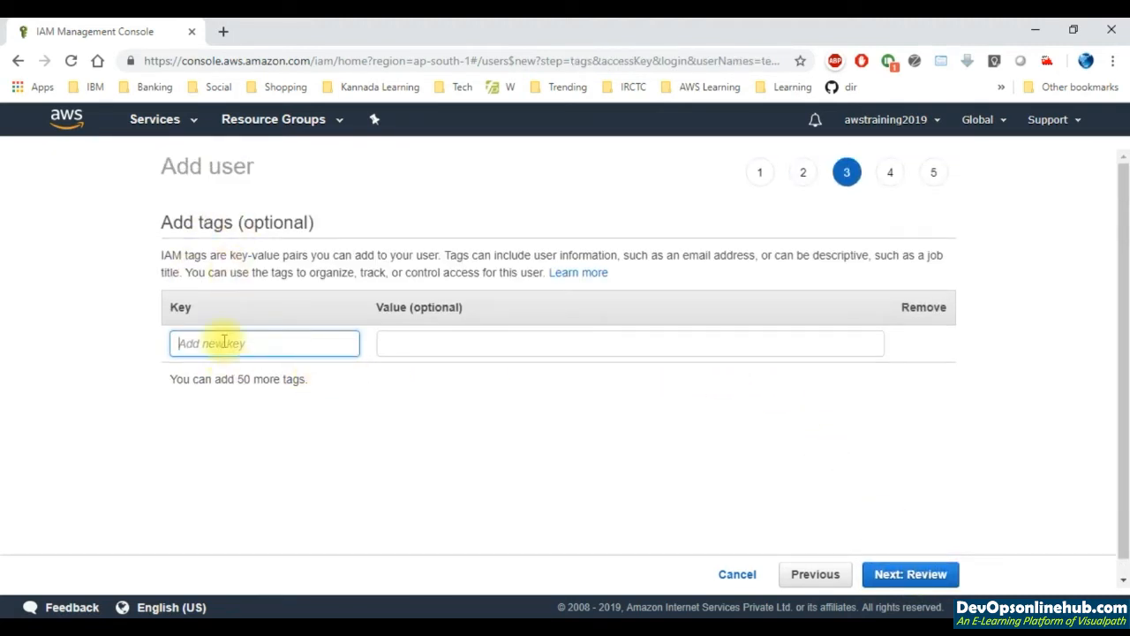
text(Team)
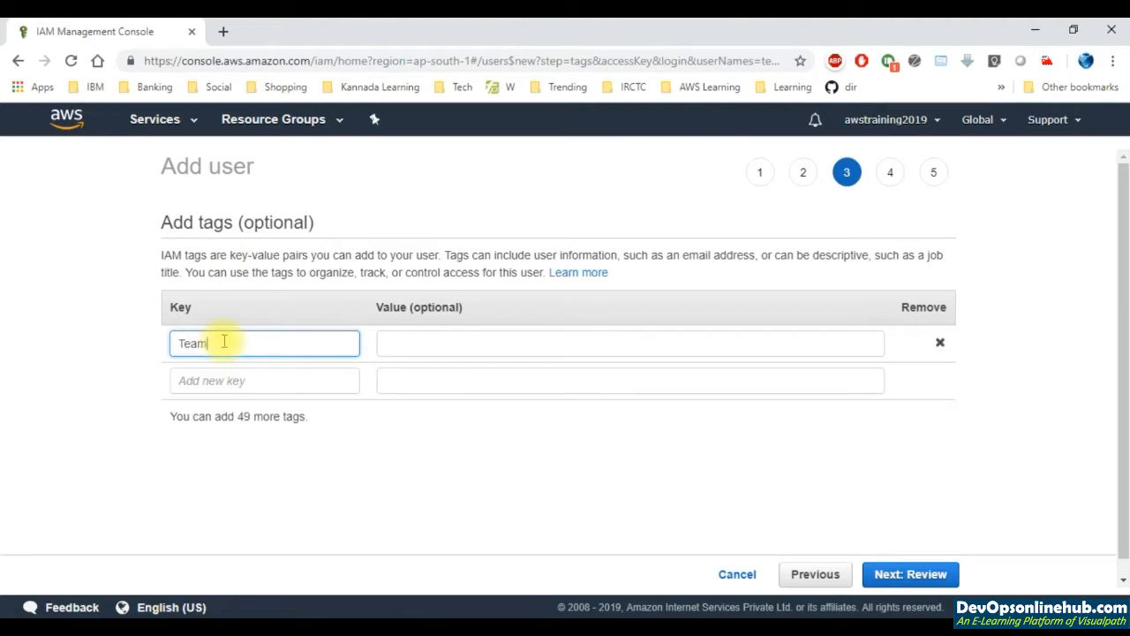
key(Tab)
text(Developmen)
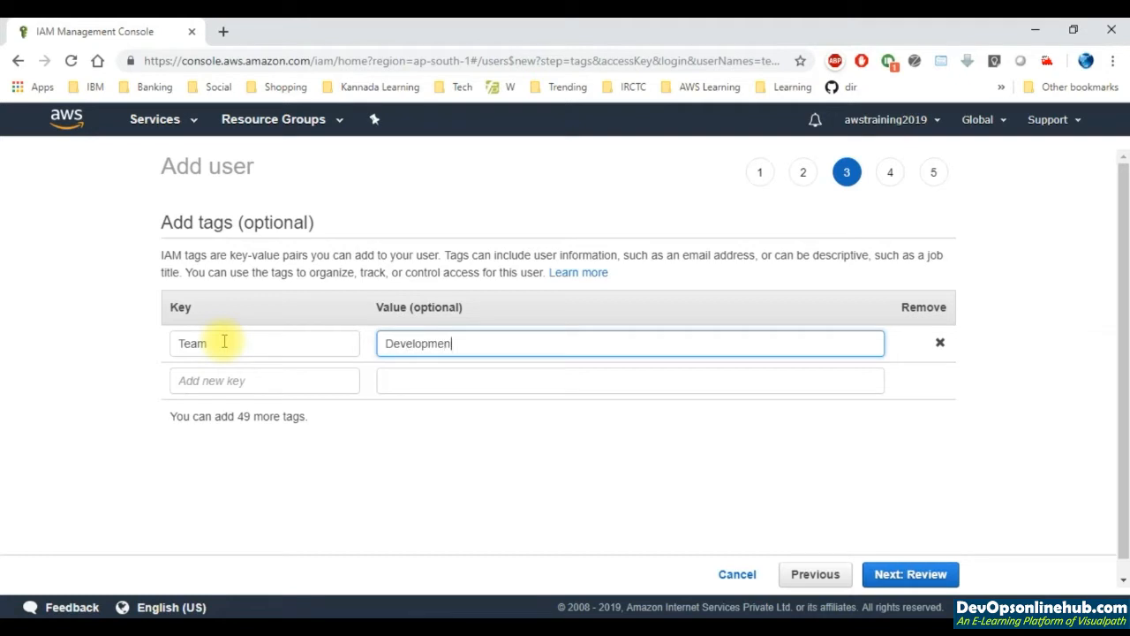
text(t)
key(BackSpace)
key(BackSpace)
key(BackSpace)
key(BackSpace)
text(er)
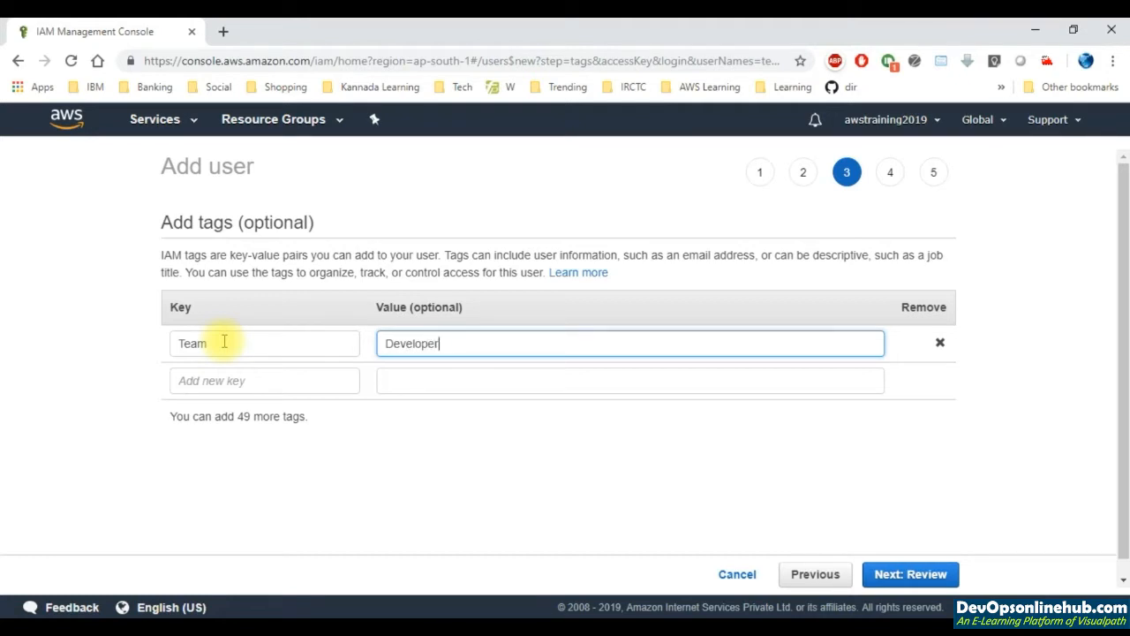
click(914, 576)
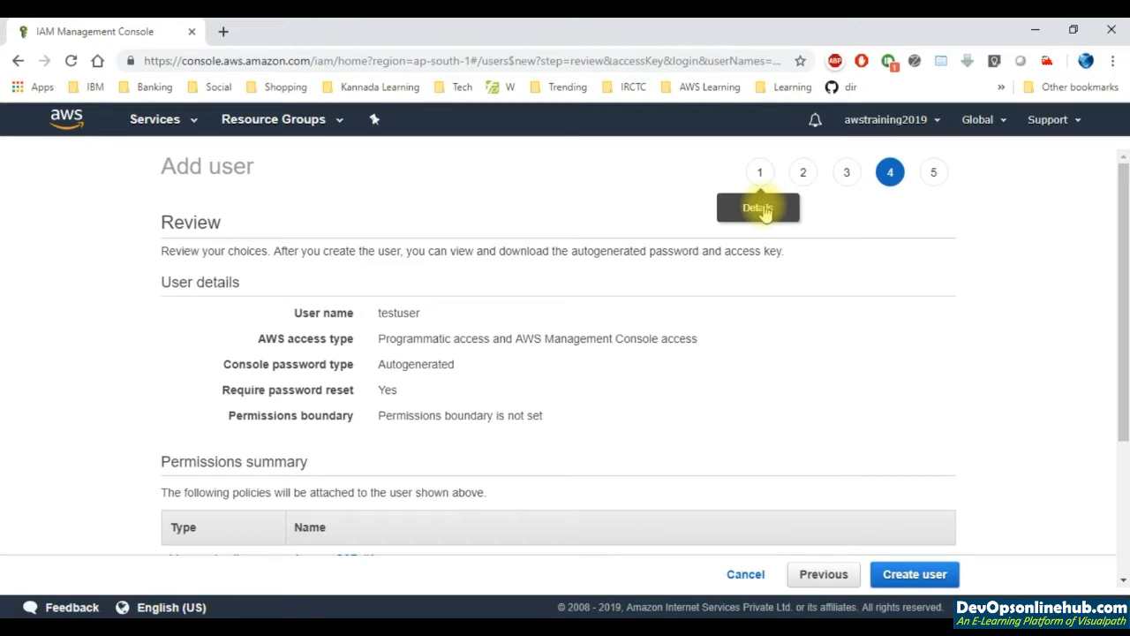
Check the access type, password settings, attached policies and tag in the review, and create the user.
drag(378, 338, 698, 350)
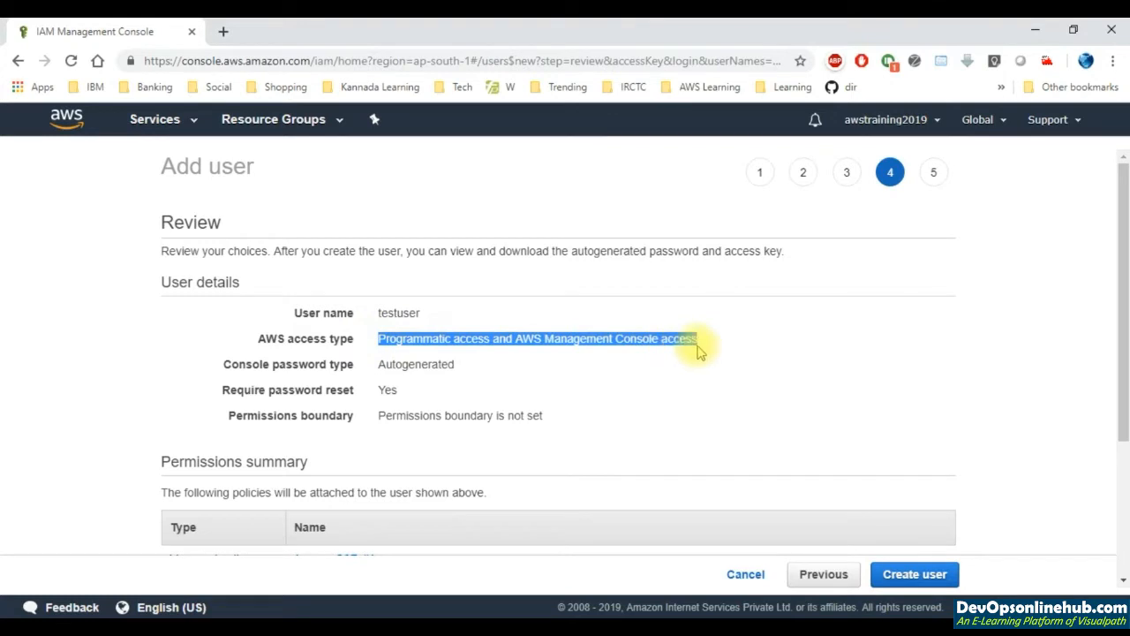
drag(372, 364, 460, 365)
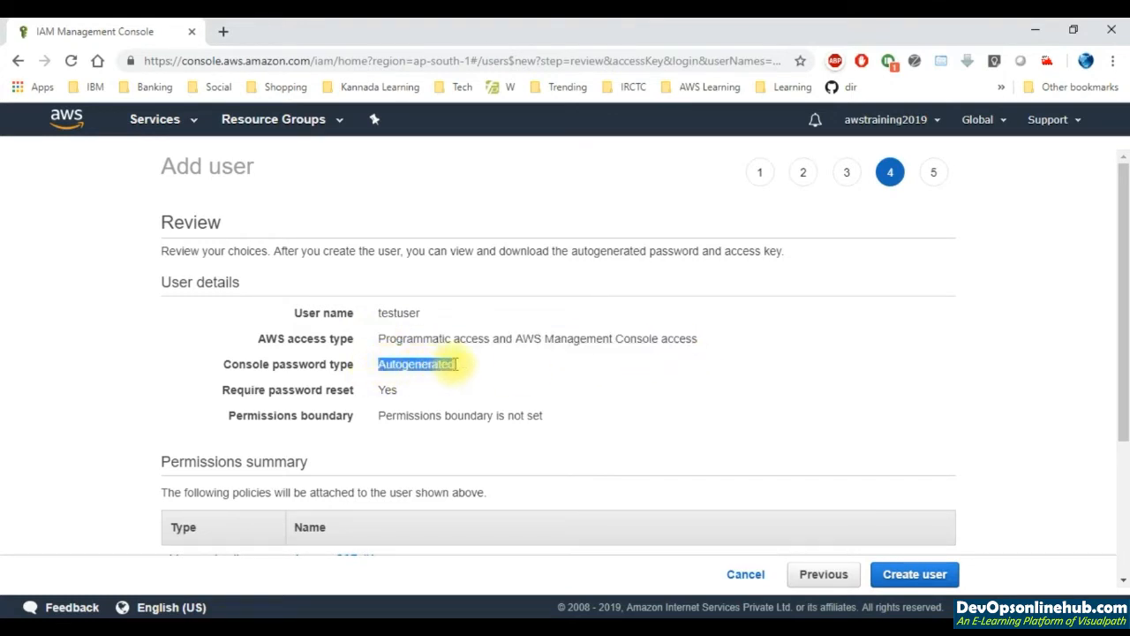
double_click(387, 389)
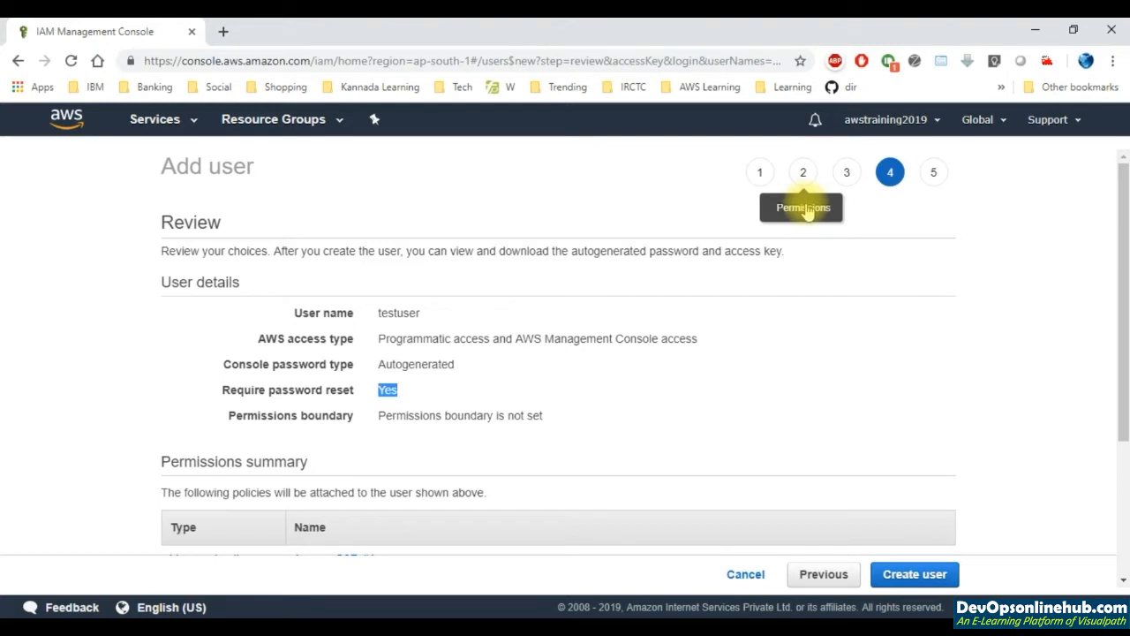
drag(1123, 324, 1126, 381)
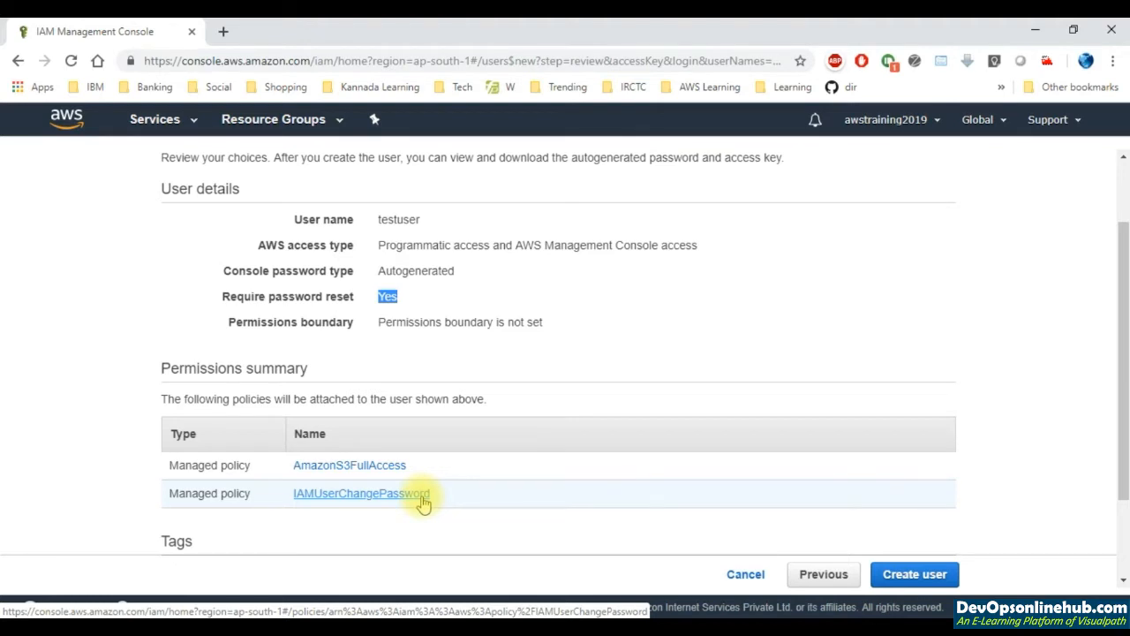
drag(1123, 391, 1122, 327)
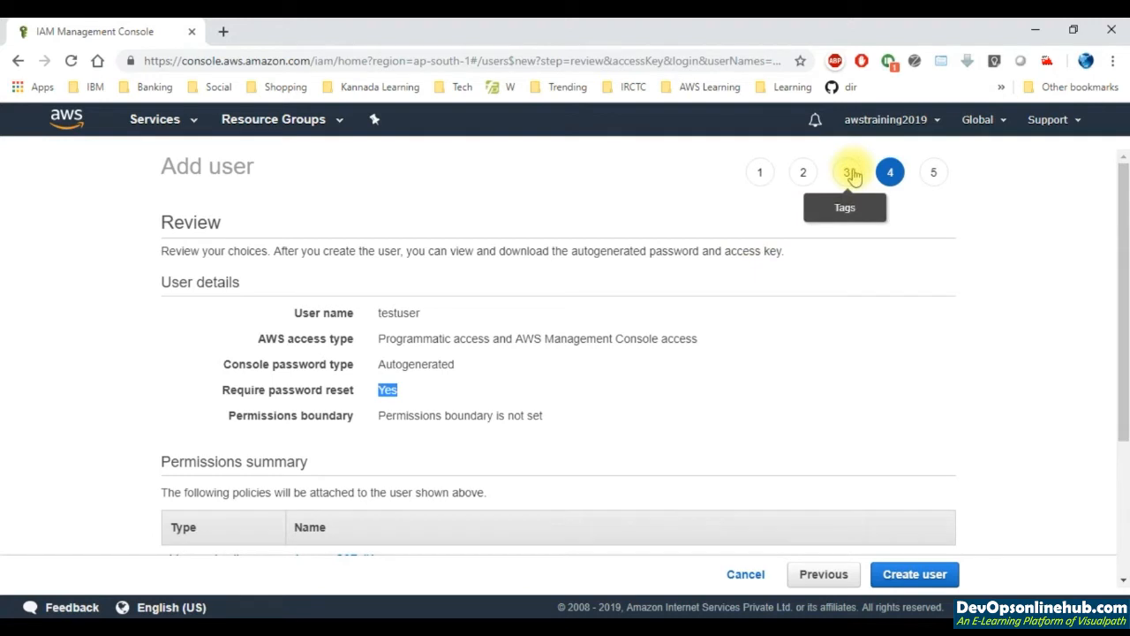
drag(1125, 243, 1120, 416)
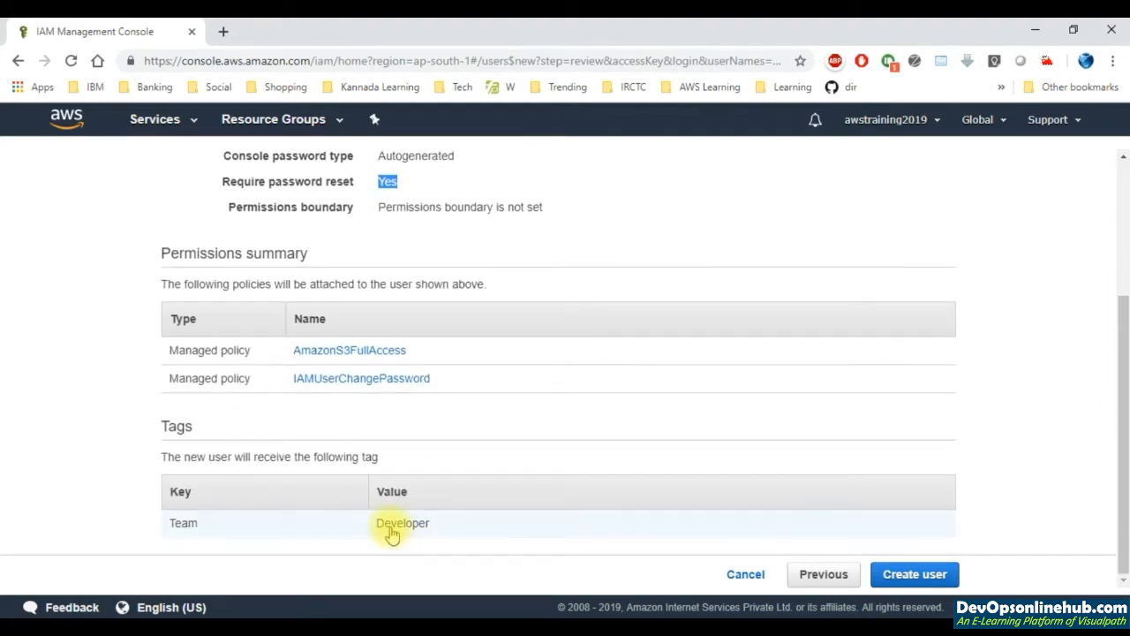
drag(1120, 323, 1120, 191)
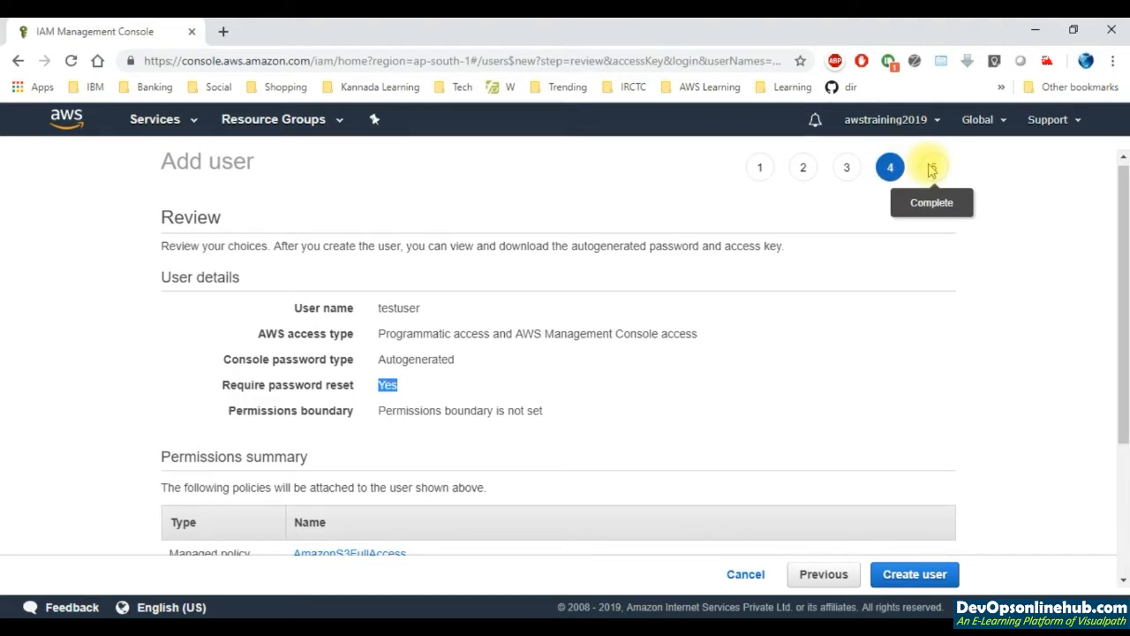
click(914, 576)
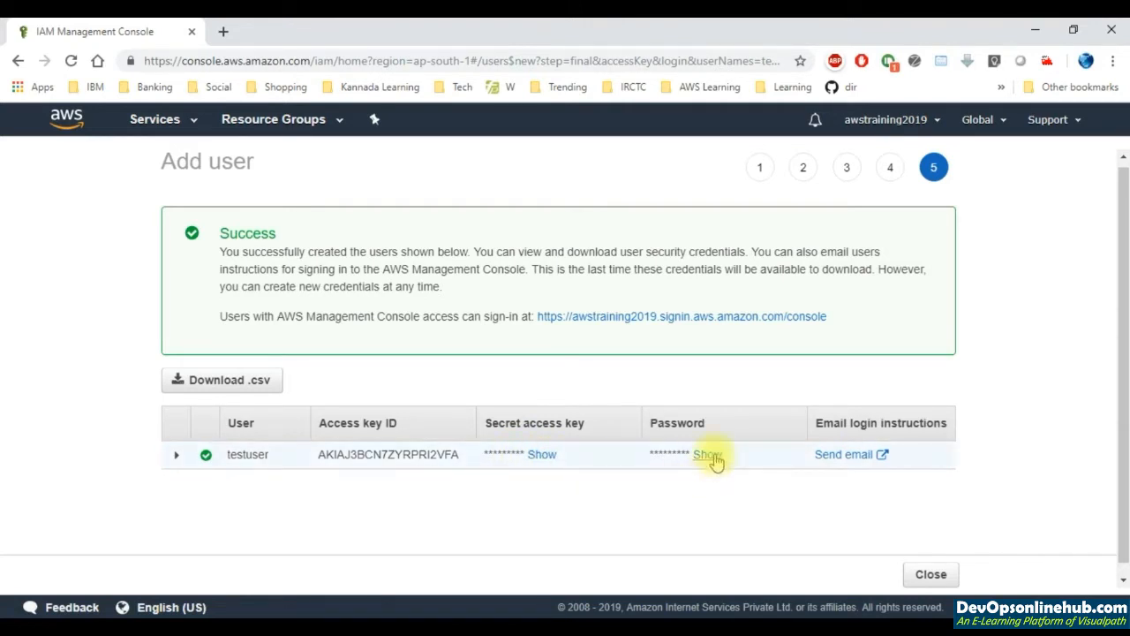
Download the new user's credentials as a CSV file and close the Add user wizard.
click(234, 389)
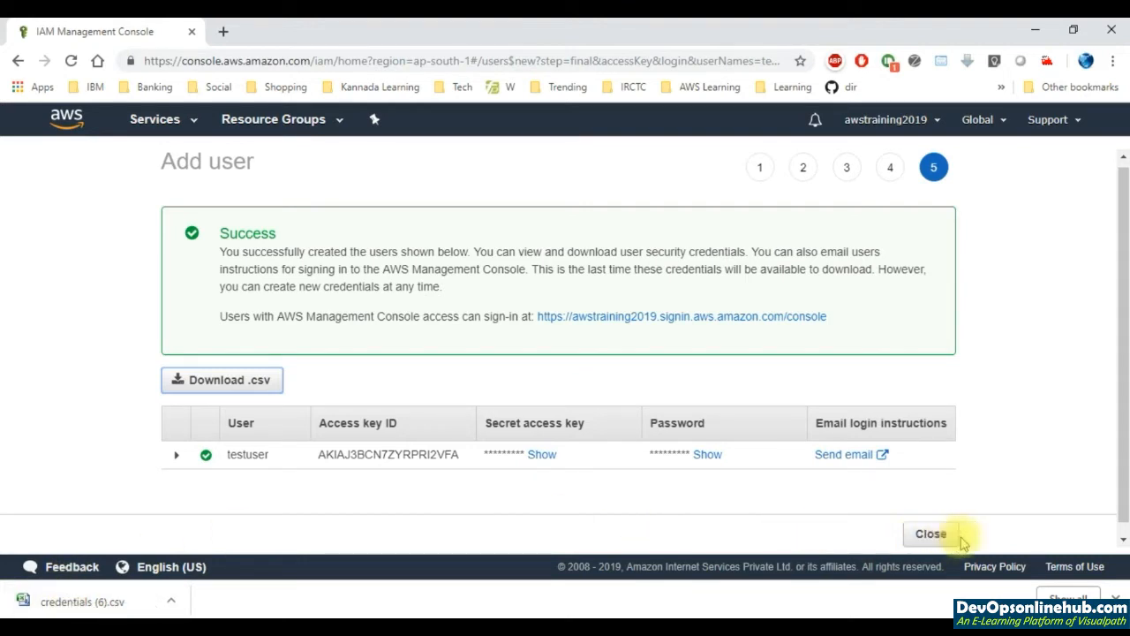
click(931, 534)
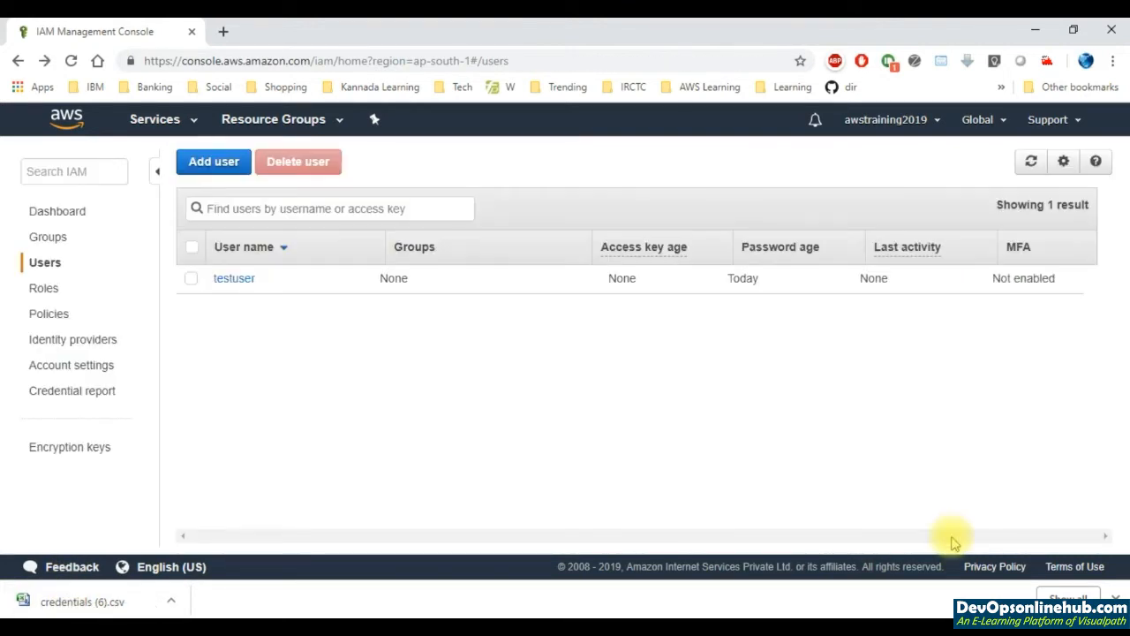
Open the downloaded credentials file in Excel, maximise it and fit all columns to their contents.
click(77, 604)
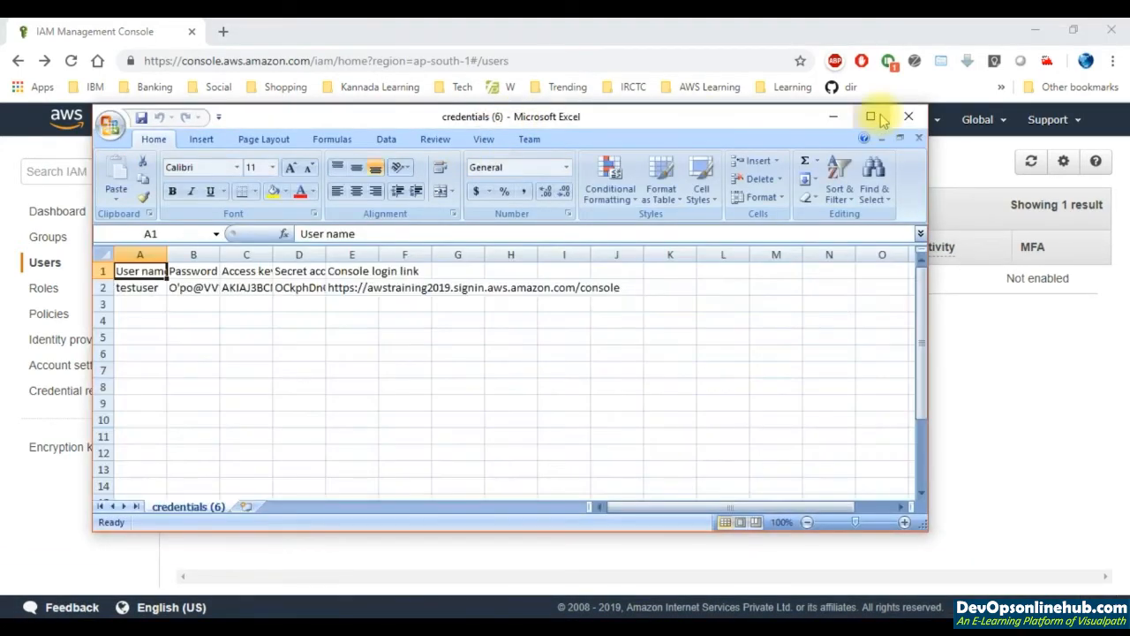
click(870, 115)
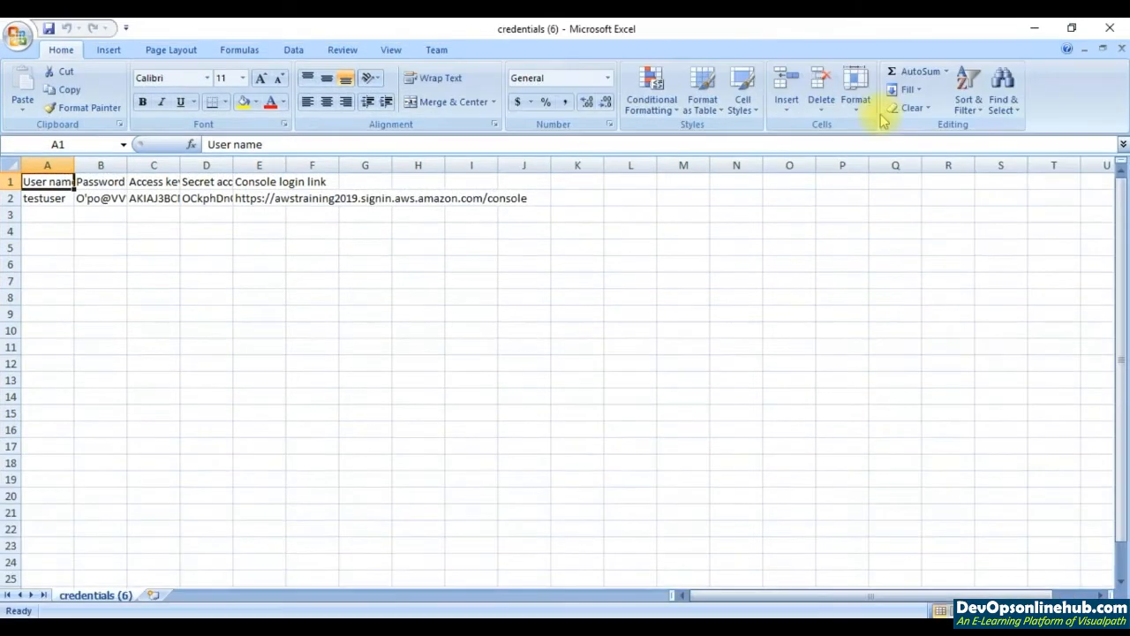
click(10, 159)
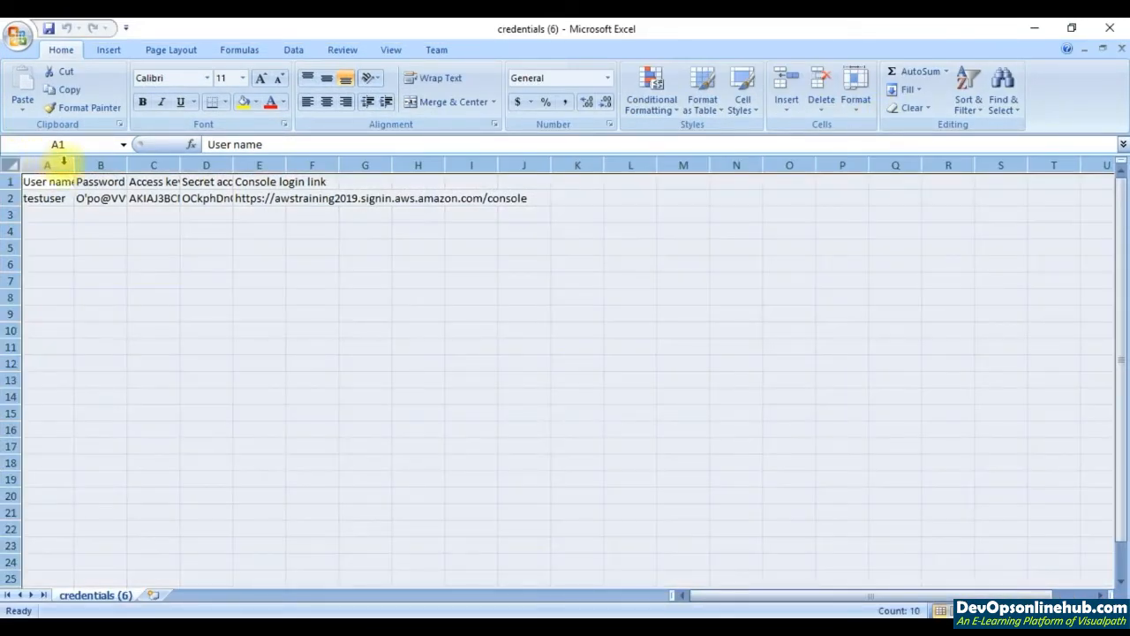
double_click(75, 165)
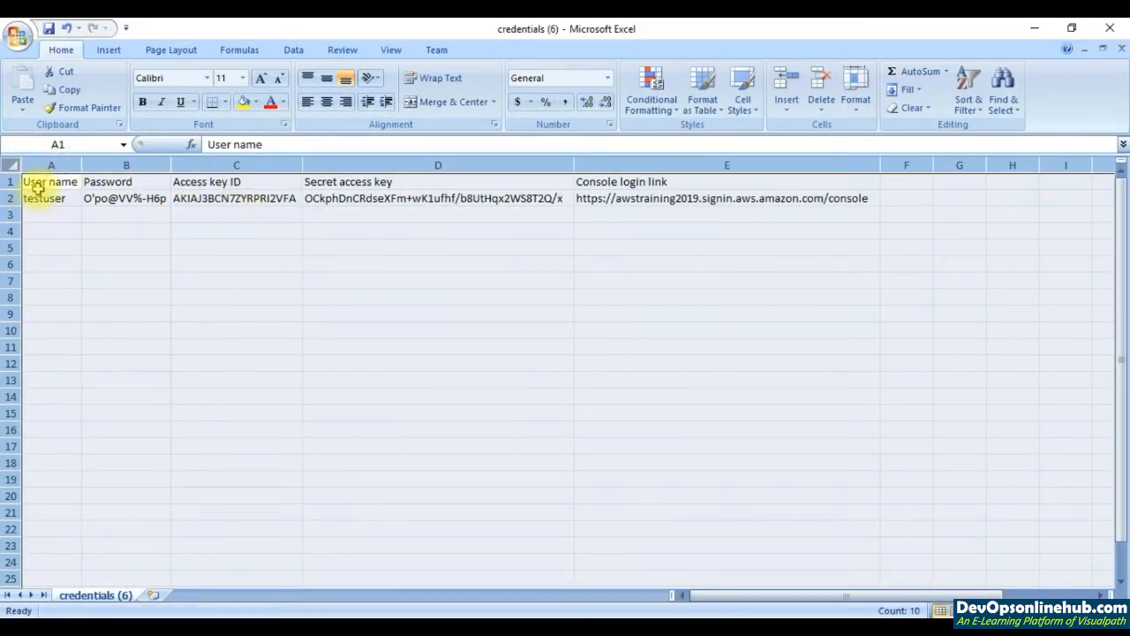
Review testuser's user name, password, access key ID, secret access key and console login link in the credentials sheet.
click(41, 198)
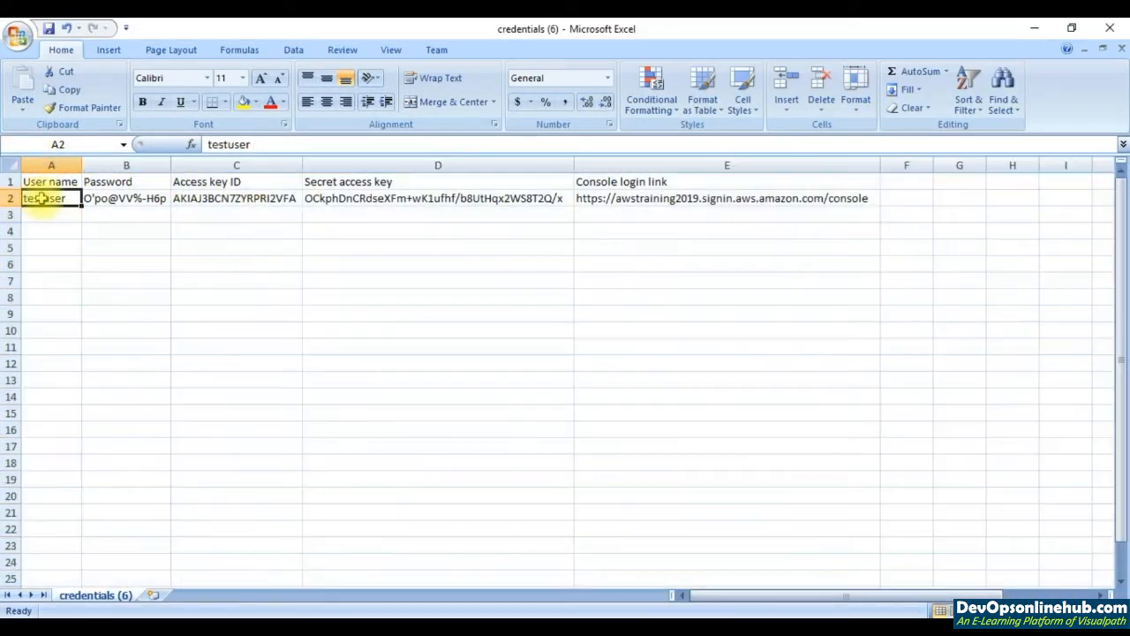
click(137, 199)
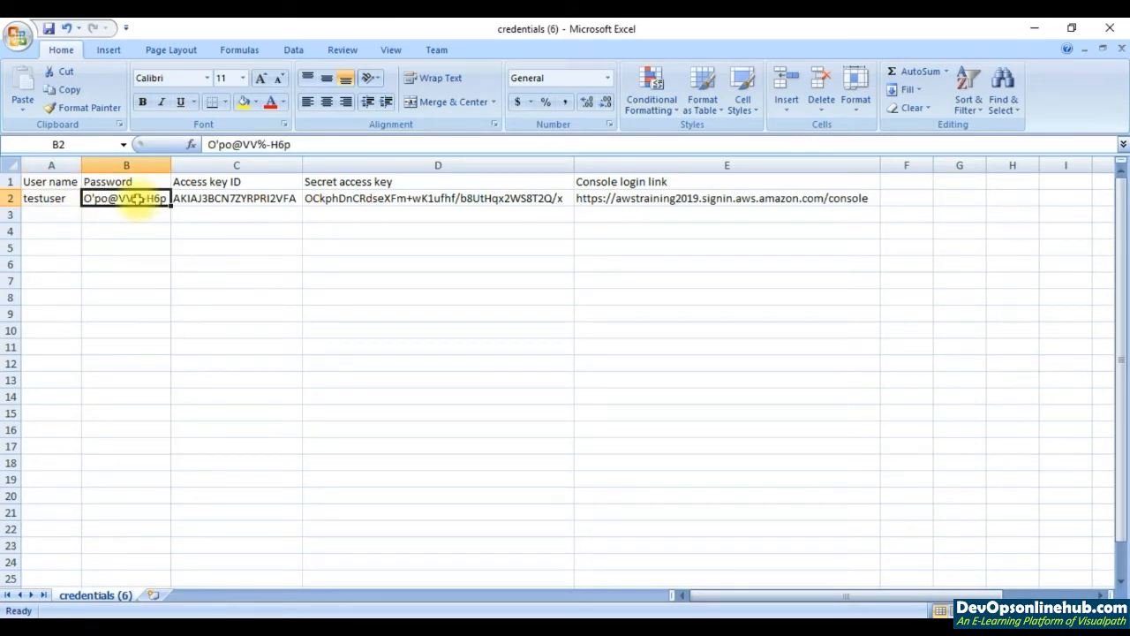
click(258, 202)
click(431, 198)
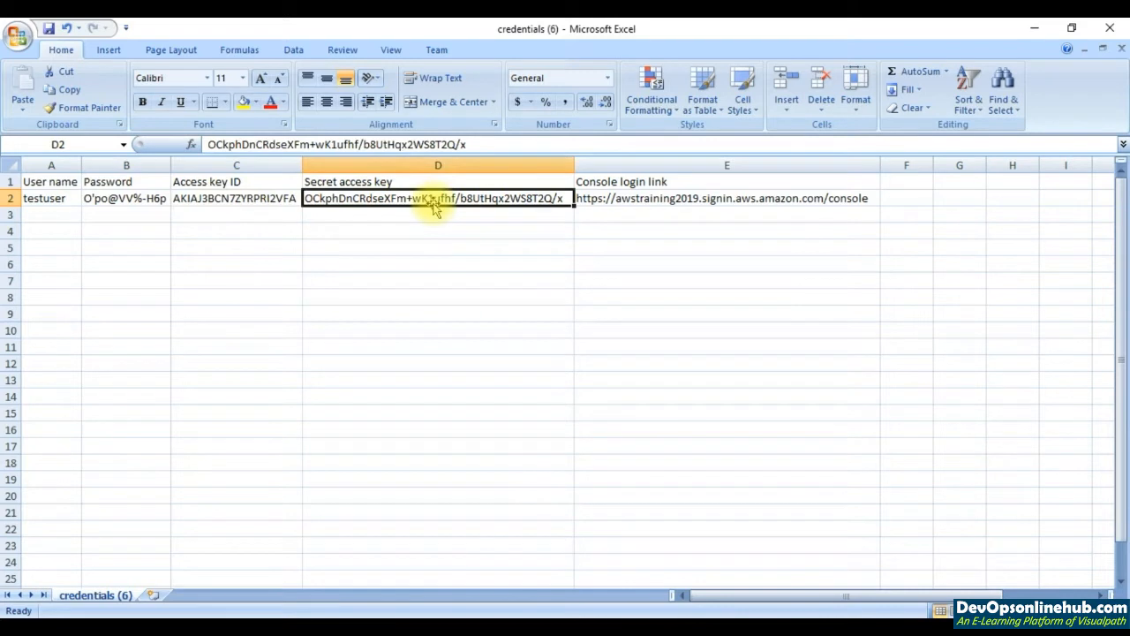
click(649, 199)
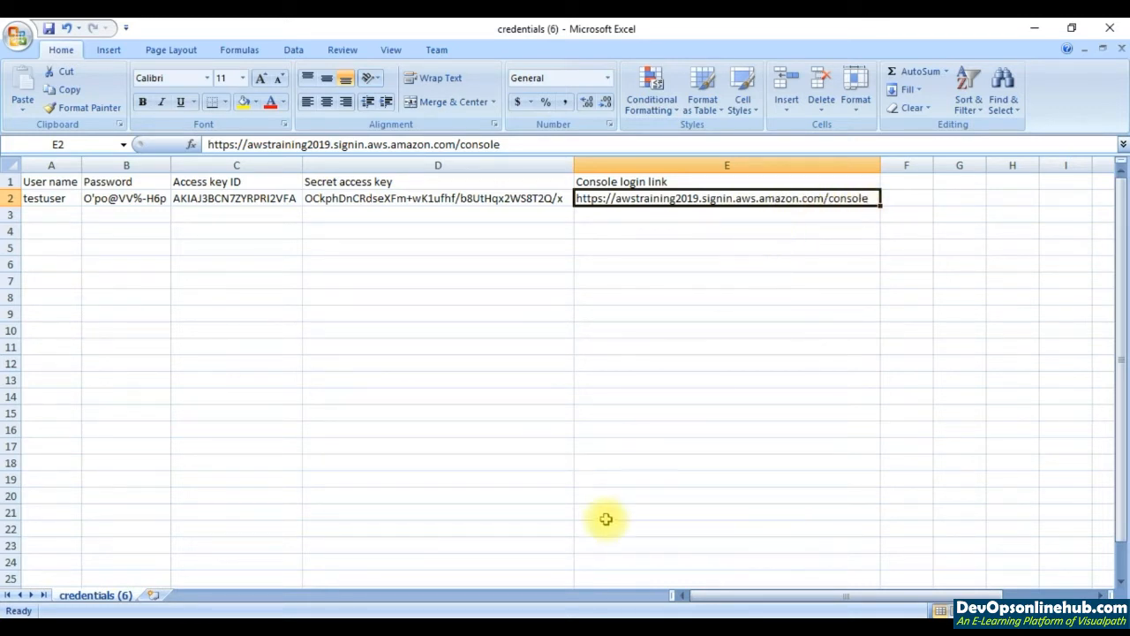
Open the console login link from the credentials file in Microsoft Edge and enter testuser as the IAM user name.
key(alt+Tab)
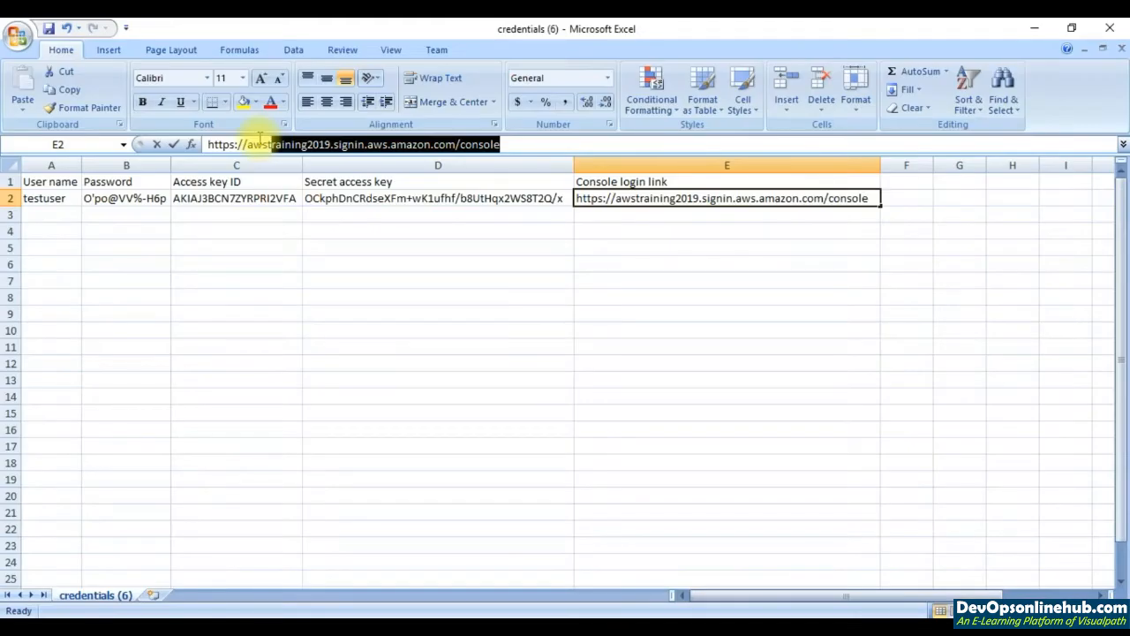
drag(259, 136, 214, 133)
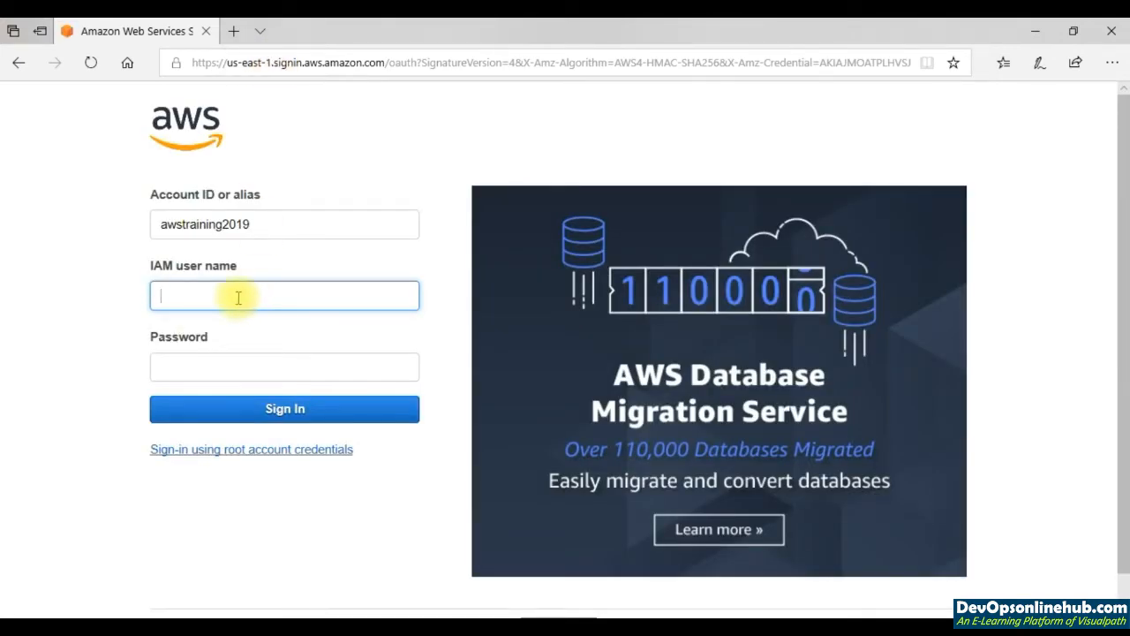
text(testuser)
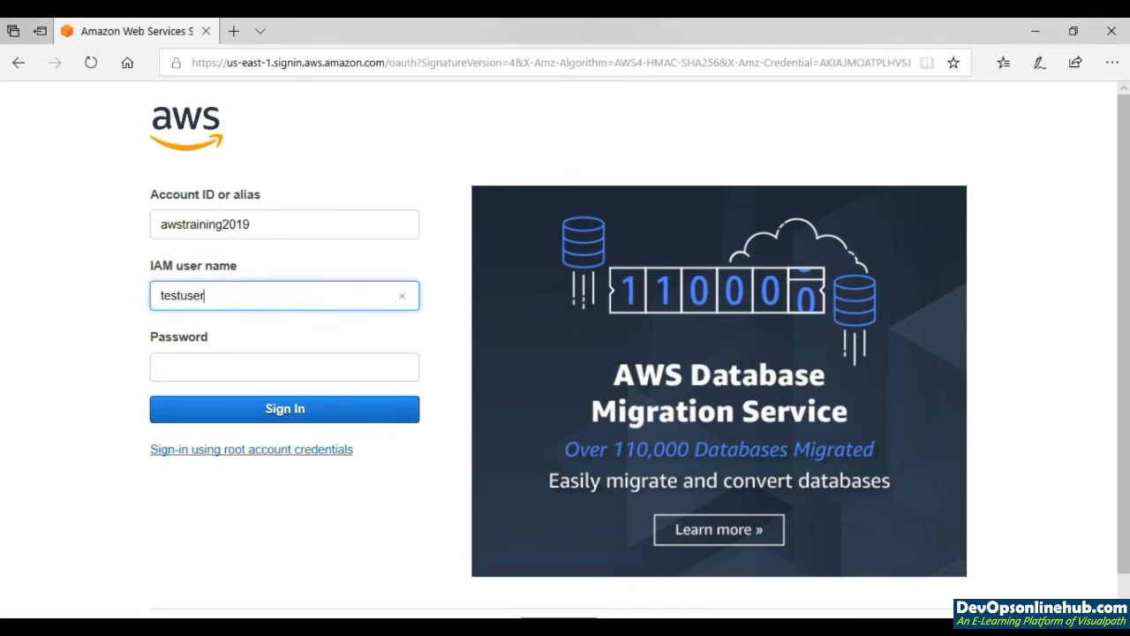
Copy the autogenerated password from the Excel credentials sheet into the sign-in form's password field in Edge, and sign in.
key(alt+Tab)
click(124, 198)
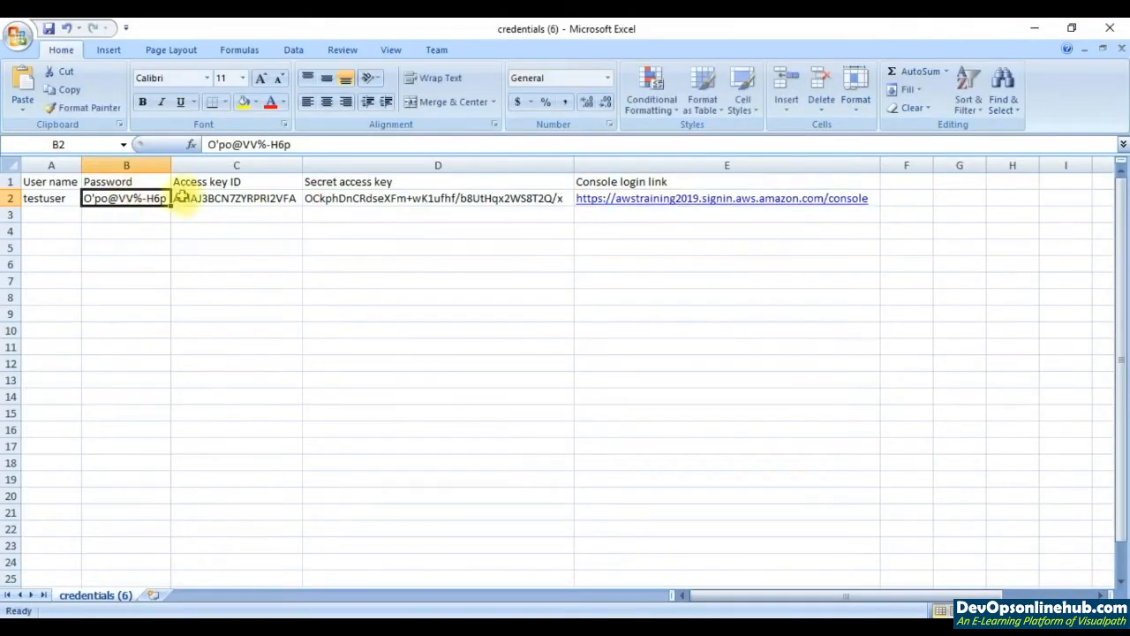
drag(309, 148, 209, 146)
key(ctrl+c)
key(alt+Tab)
click(205, 362)
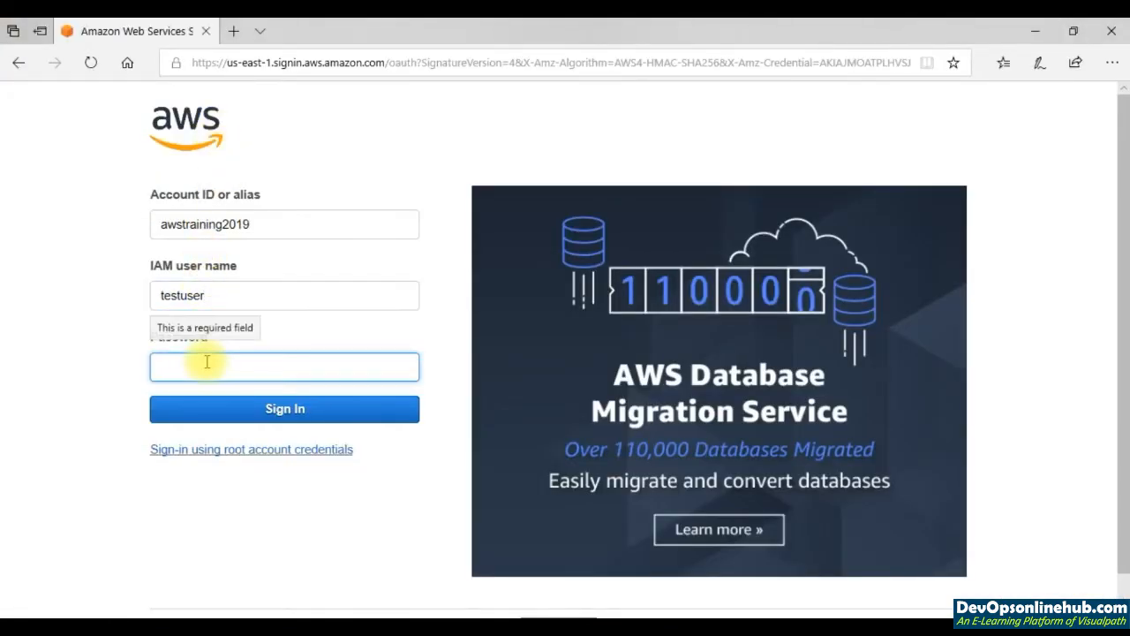
key(ctrl+v)
click(240, 408)
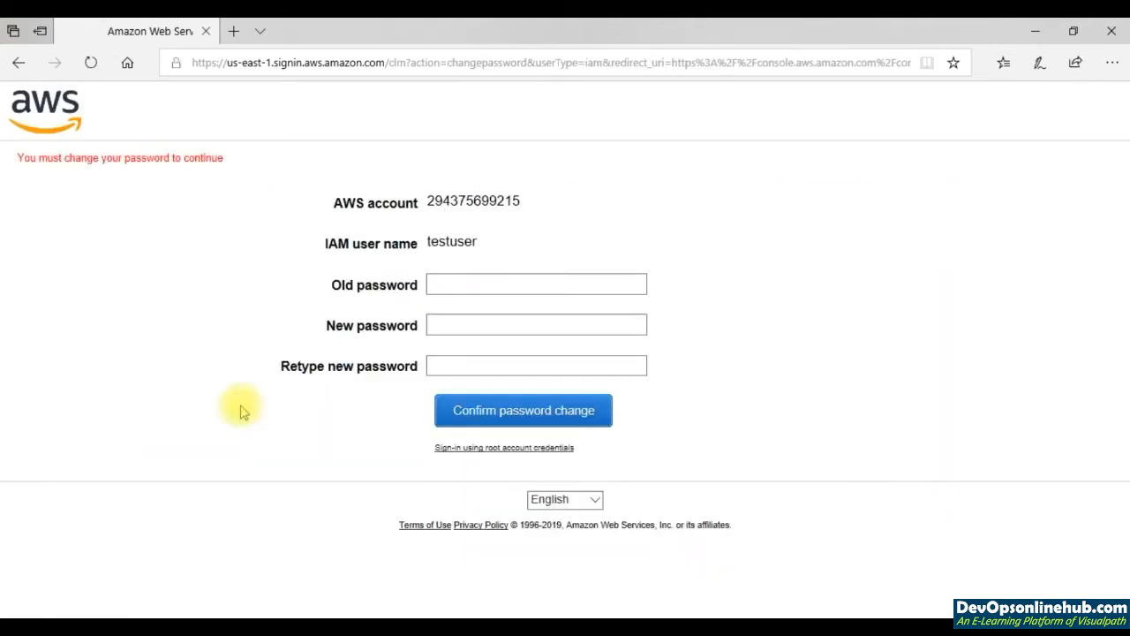
Try to change testuser's password by entering the old password and the new password twice, and submit the change.
click(440, 286)
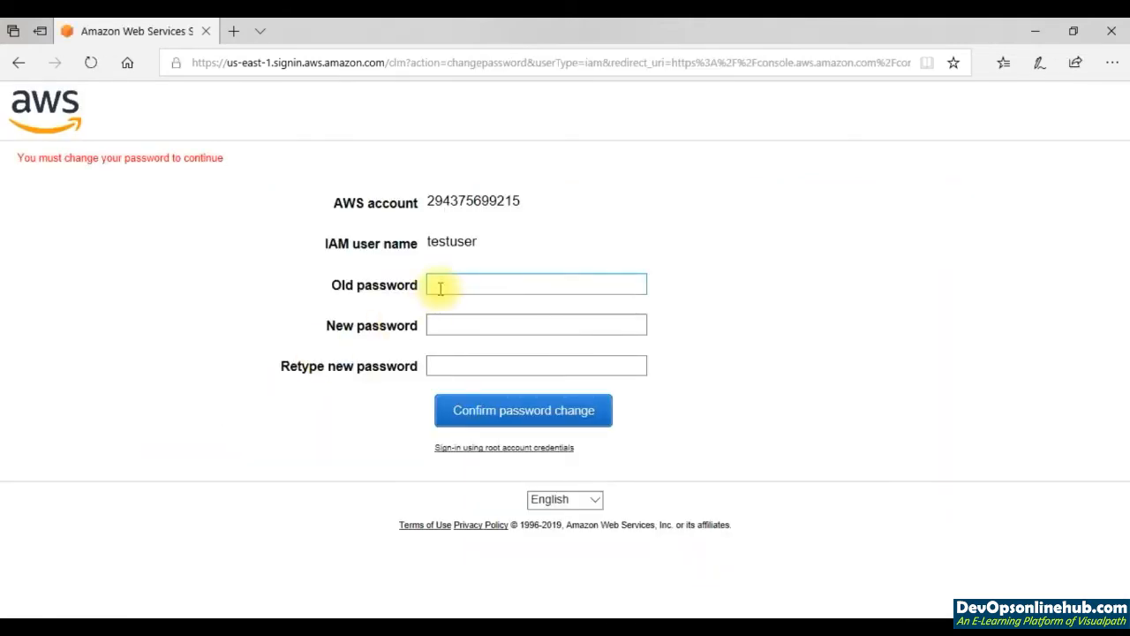
click(448, 279)
key(ctrl+v)
click(459, 321)
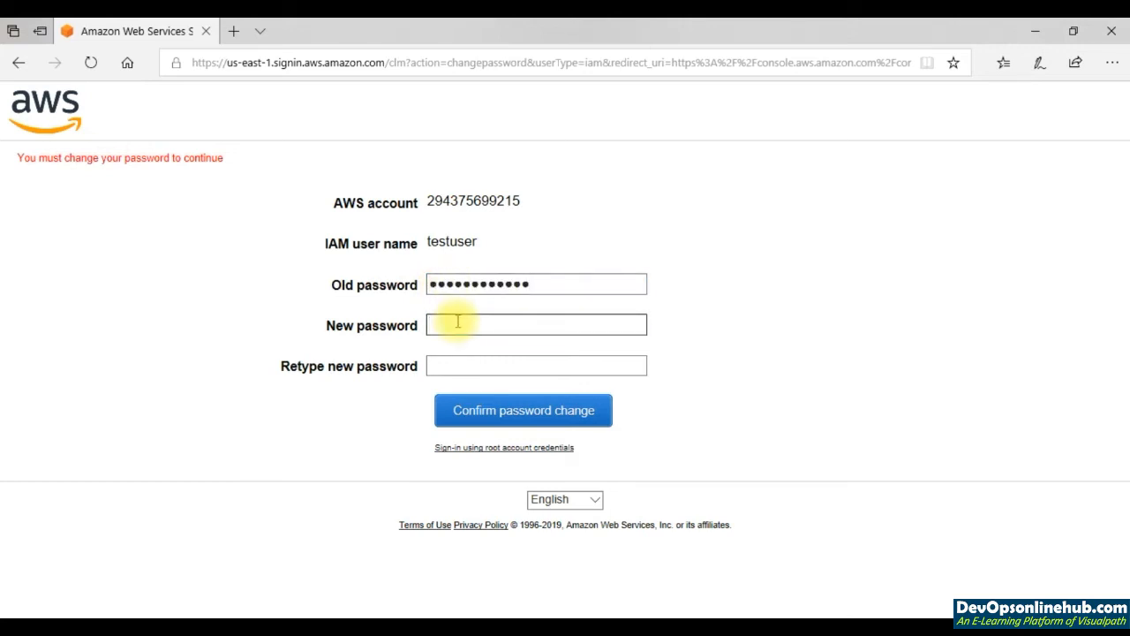
text(••••••••)
key(Tab)
text(•••••)
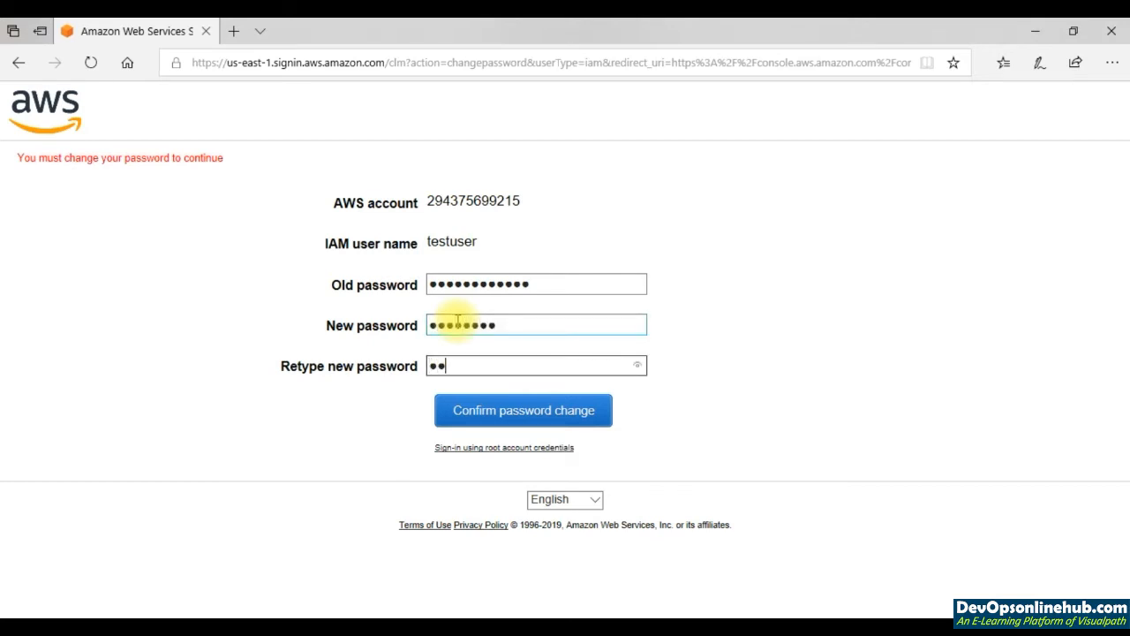
text(•••)
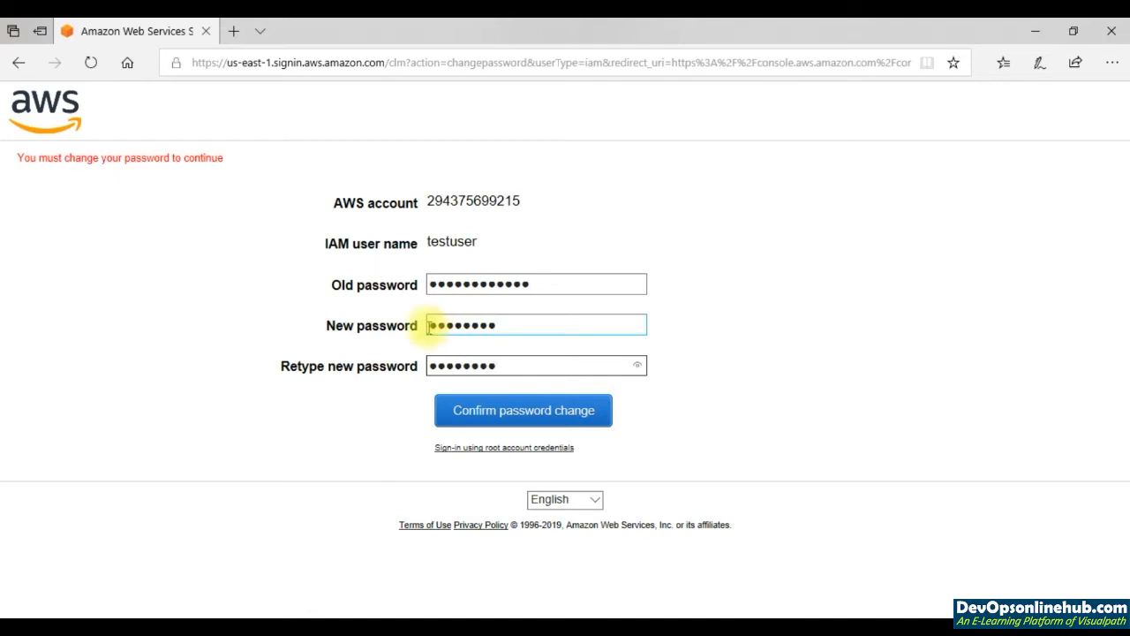
click(496, 415)
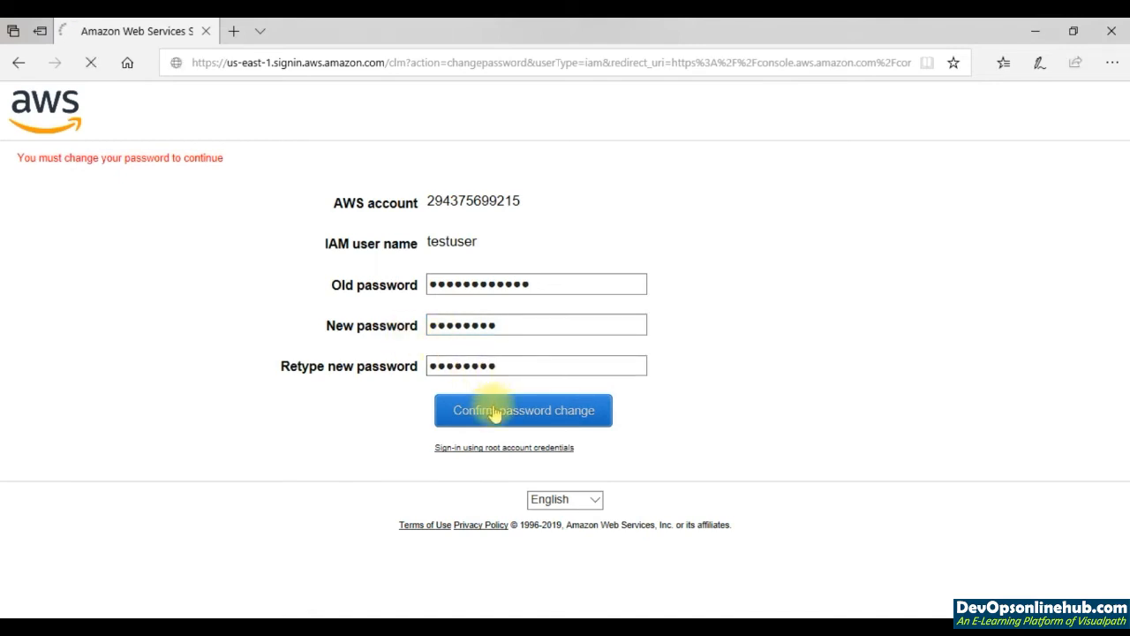
Re-enter testuser's old password and the matching new password in both fields, and confirm the password change.
click(457, 287)
key(ctrl+v)
key(Tab)
text(••••••••)
key(Tab)
text(••••••••)
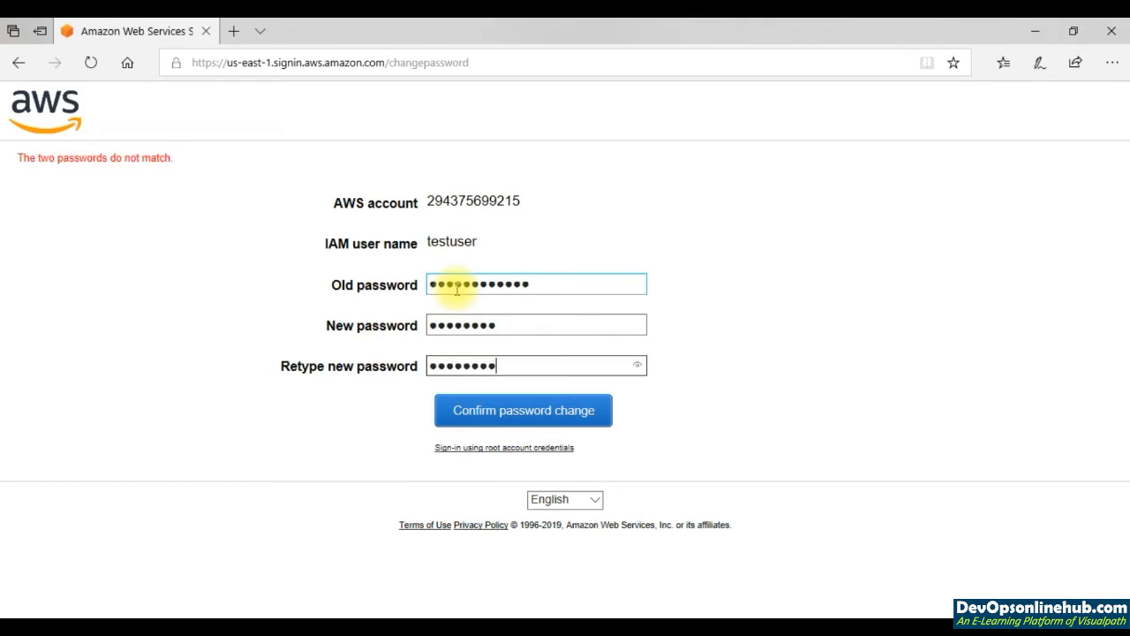
click(536, 410)
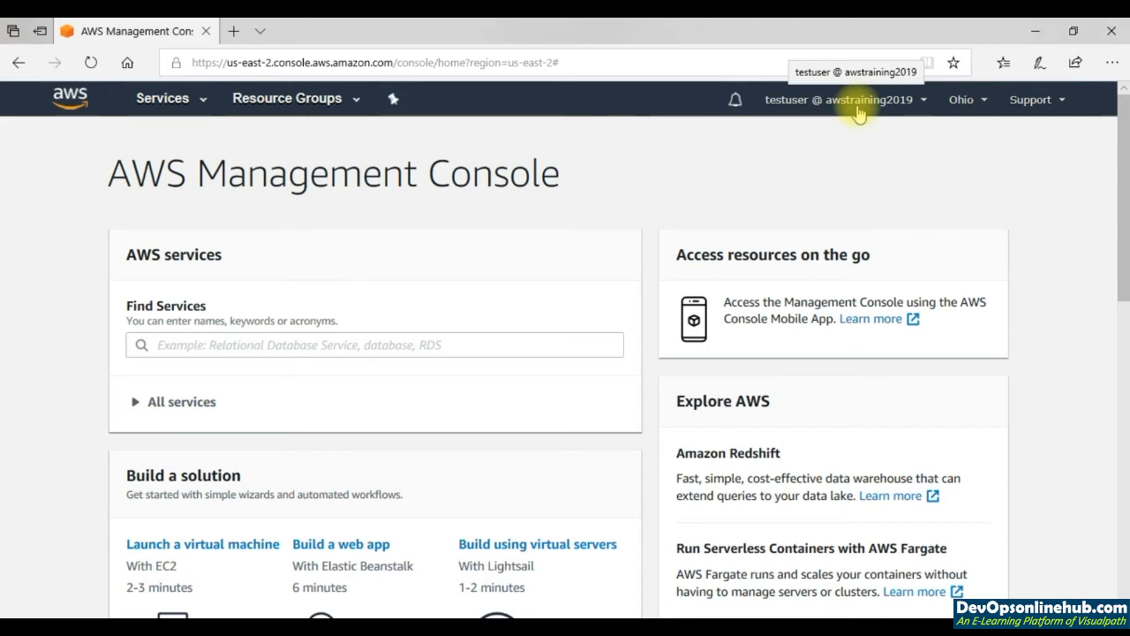
Check testuser's access to the EC2 dashboard, and open the S3 bucket list.
click(204, 105)
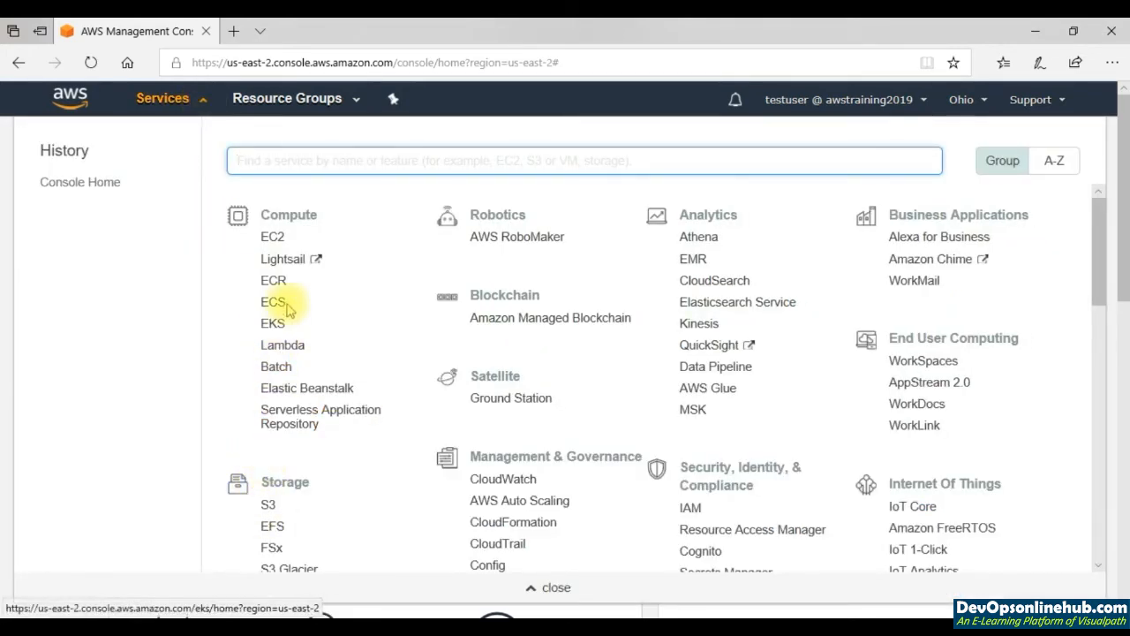
click(273, 237)
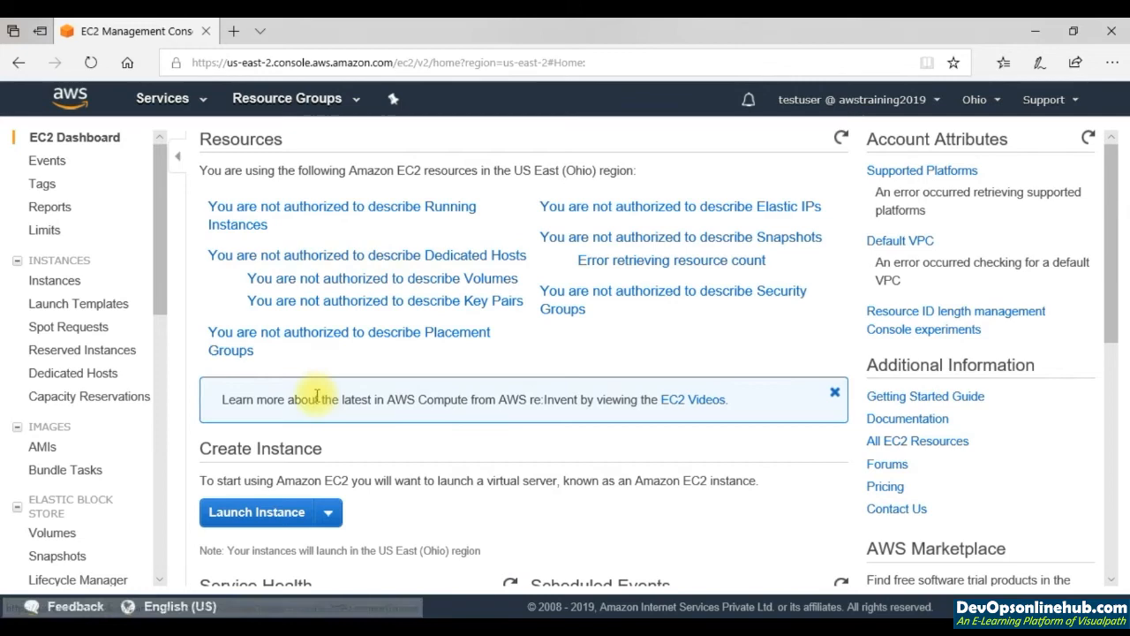
click(203, 102)
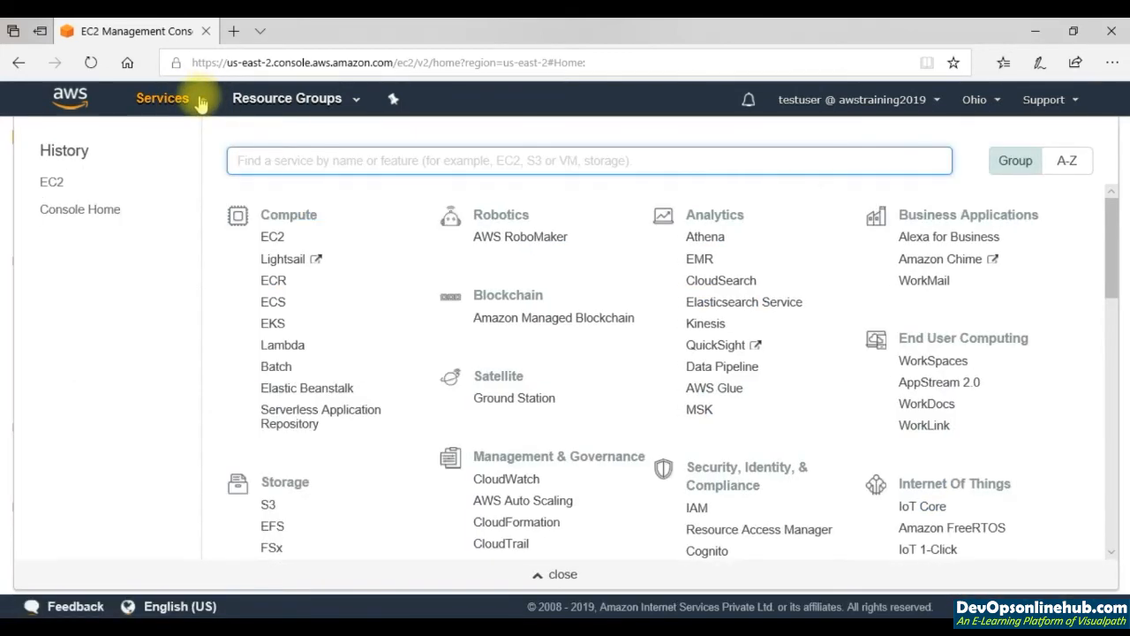
click(270, 506)
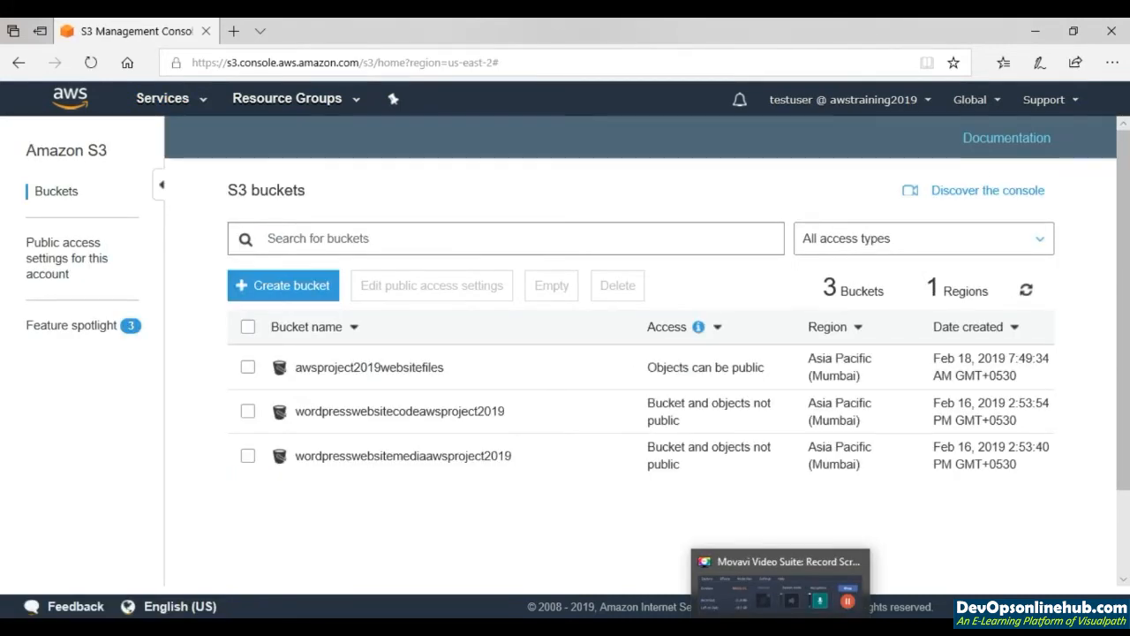
click(781, 627)
click(1070, 574)
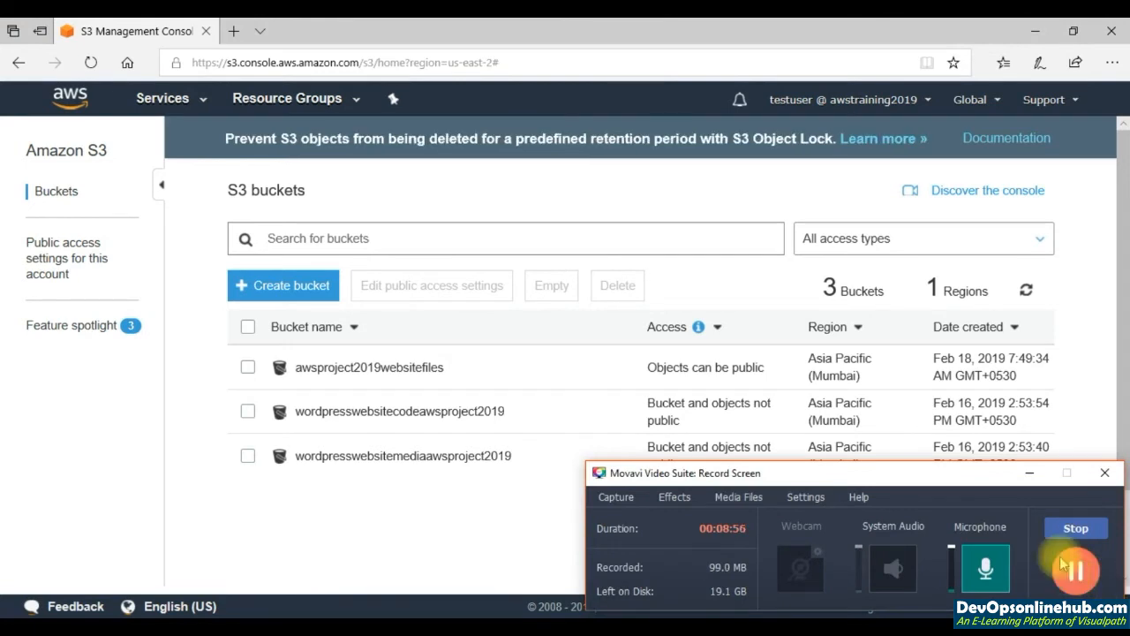
click(1030, 472)
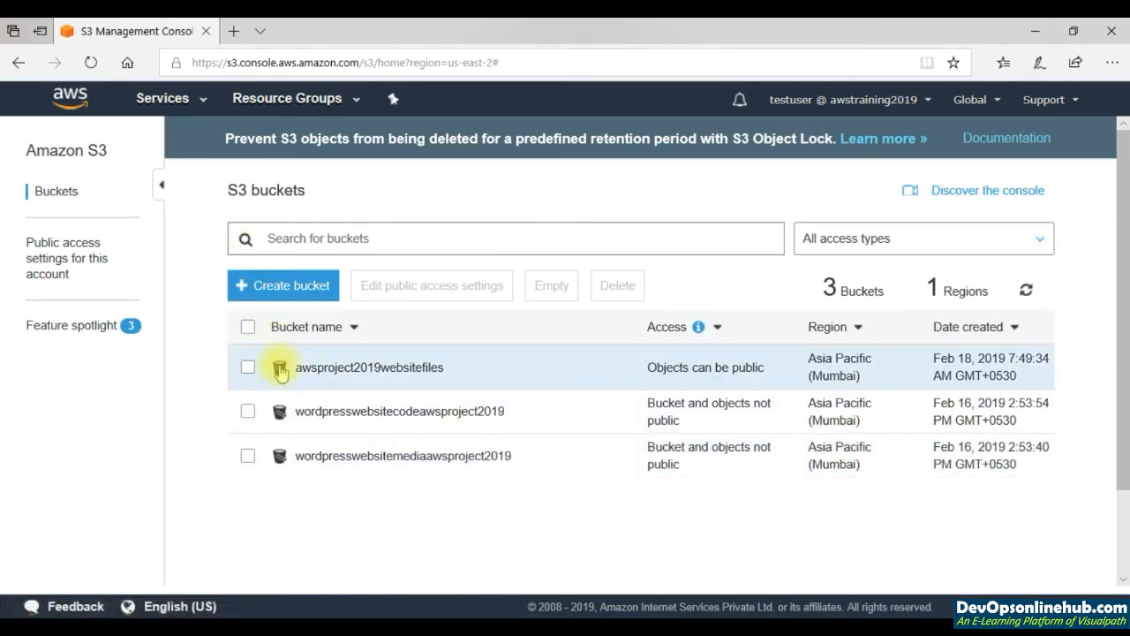
Examine the contents of the awsproject2019websitefiles and wordpresswebsitecodeawsproject2019 buckets.
click(340, 375)
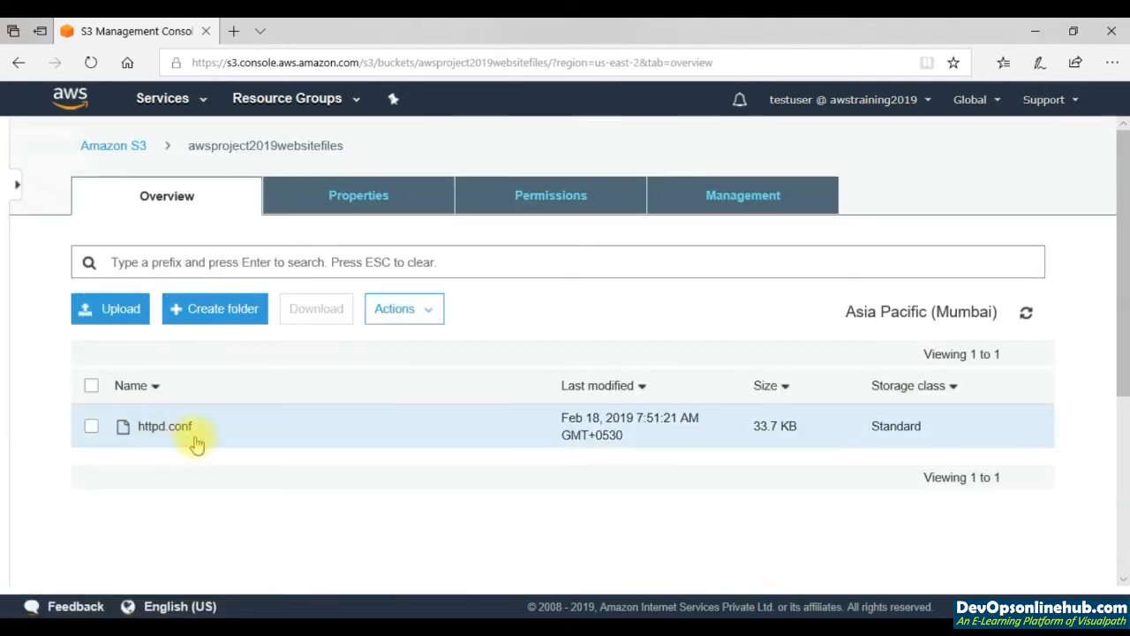
click(118, 147)
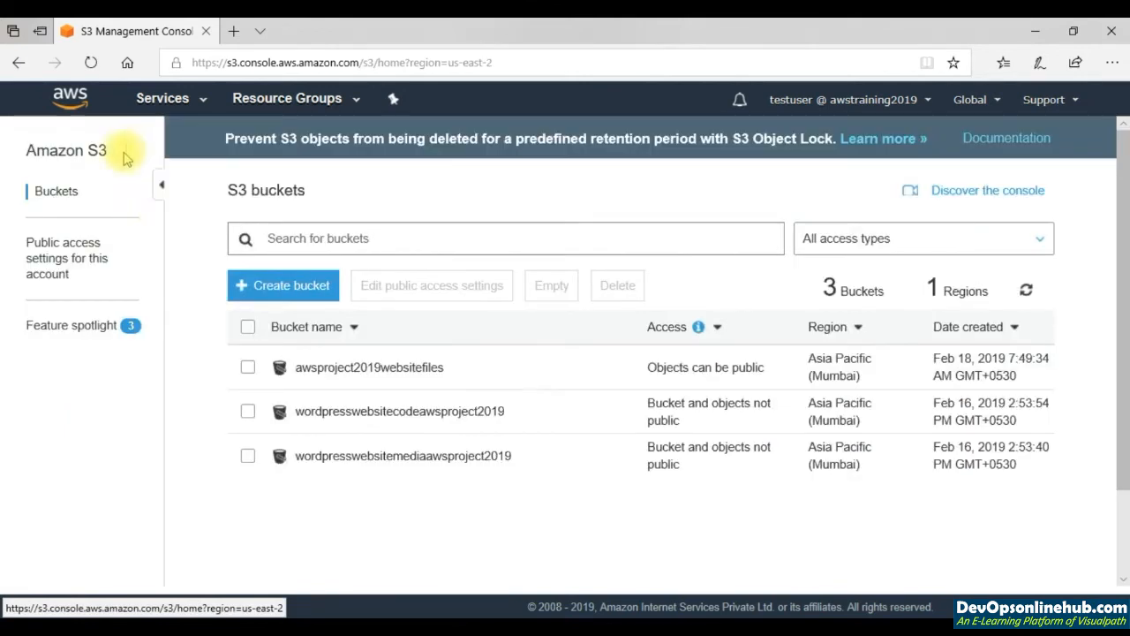
click(331, 416)
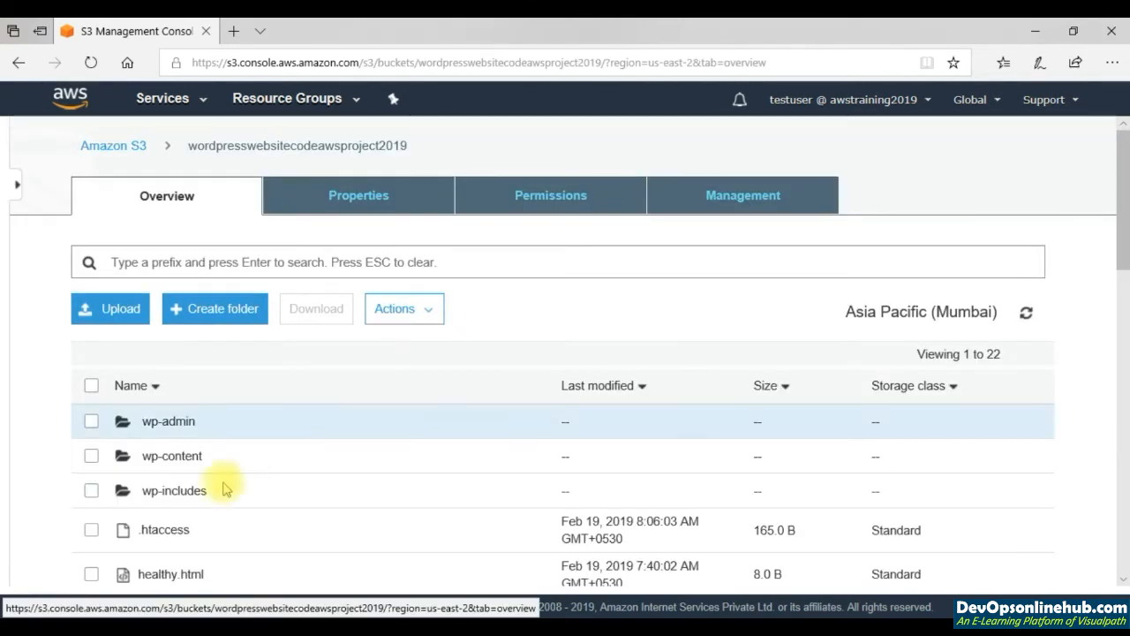
scroll(209, 453, down, 3)
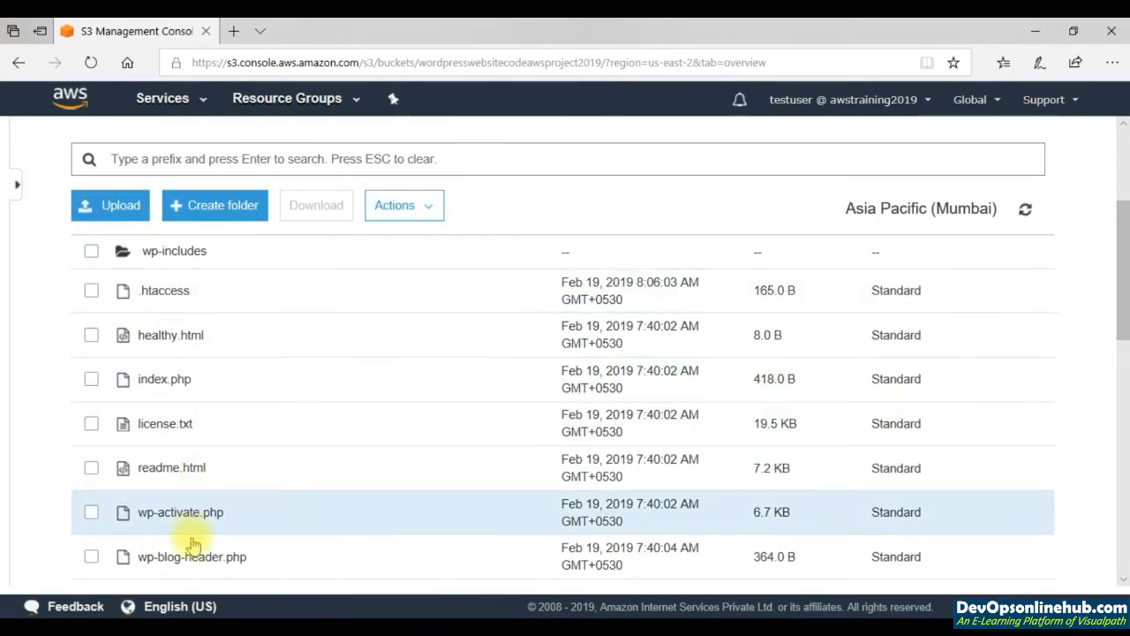
scroll(194, 354, down, 3)
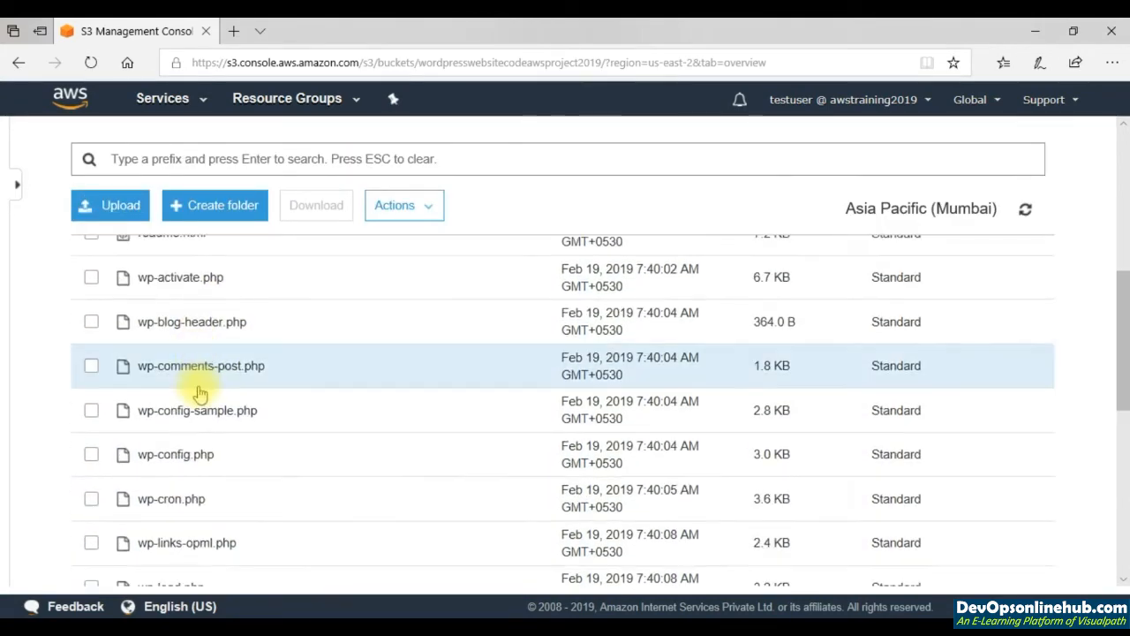
scroll(197, 366, up, 5)
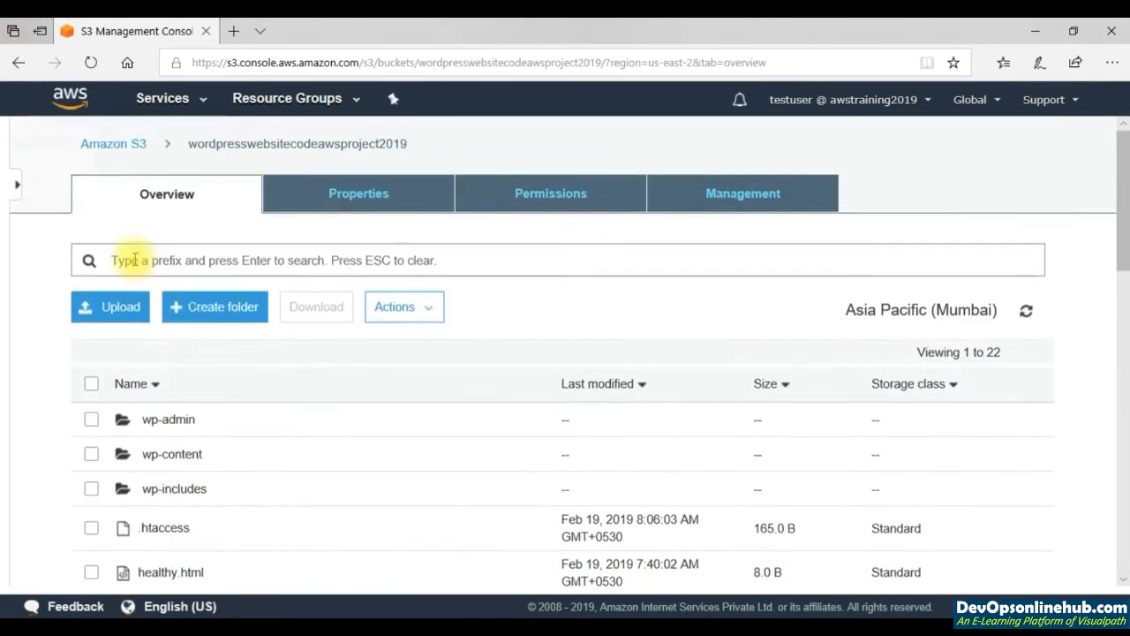
Return to the S3 bucket list, and check the group permissions recommendation on the admin account's IAM dashboard.
click(112, 145)
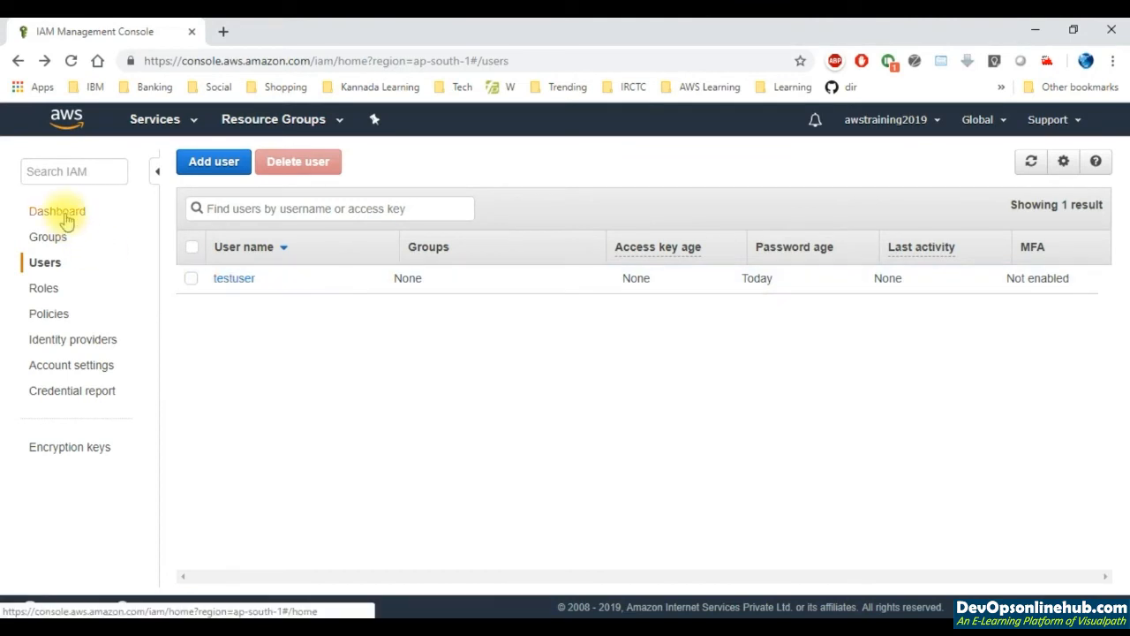
click(62, 215)
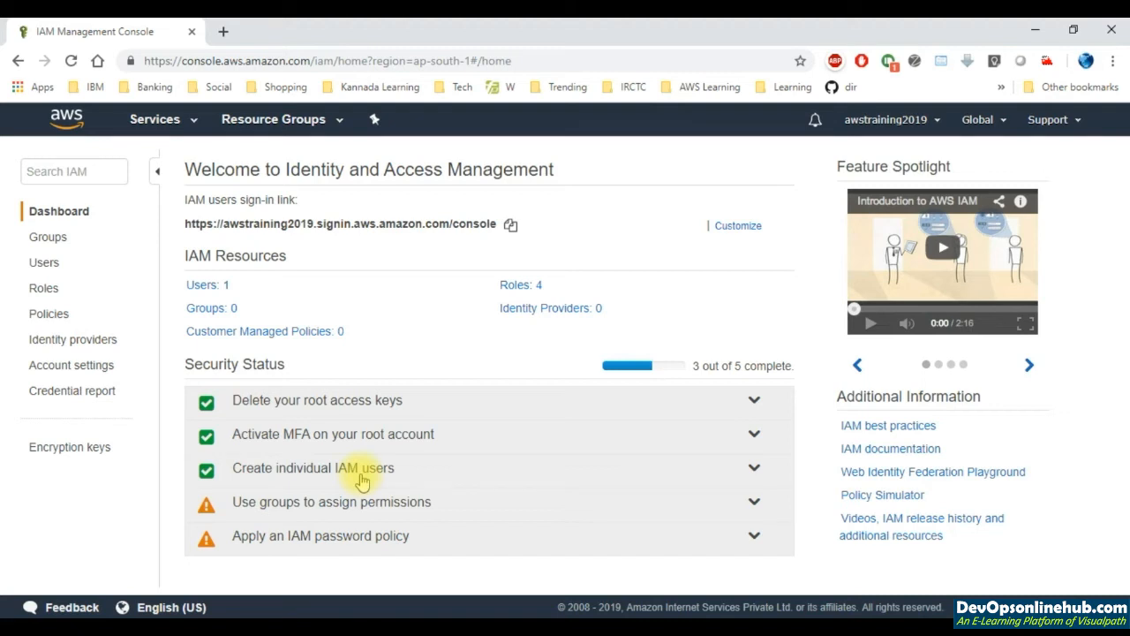
click(368, 511)
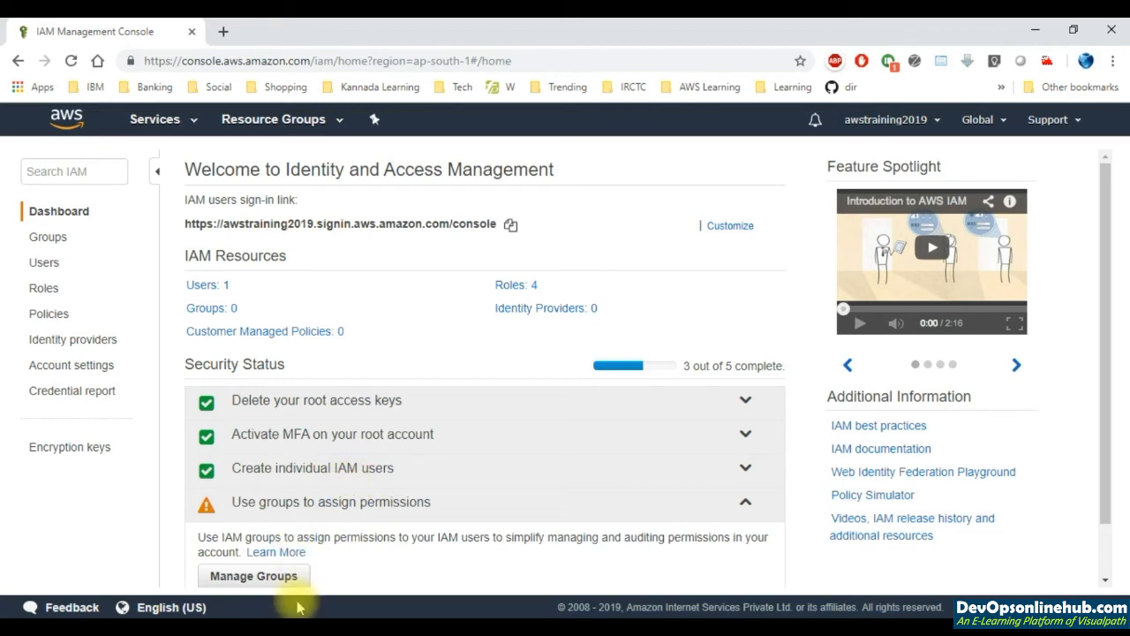
Start adding a new IAM user with the user name testuser1.
click(45, 270)
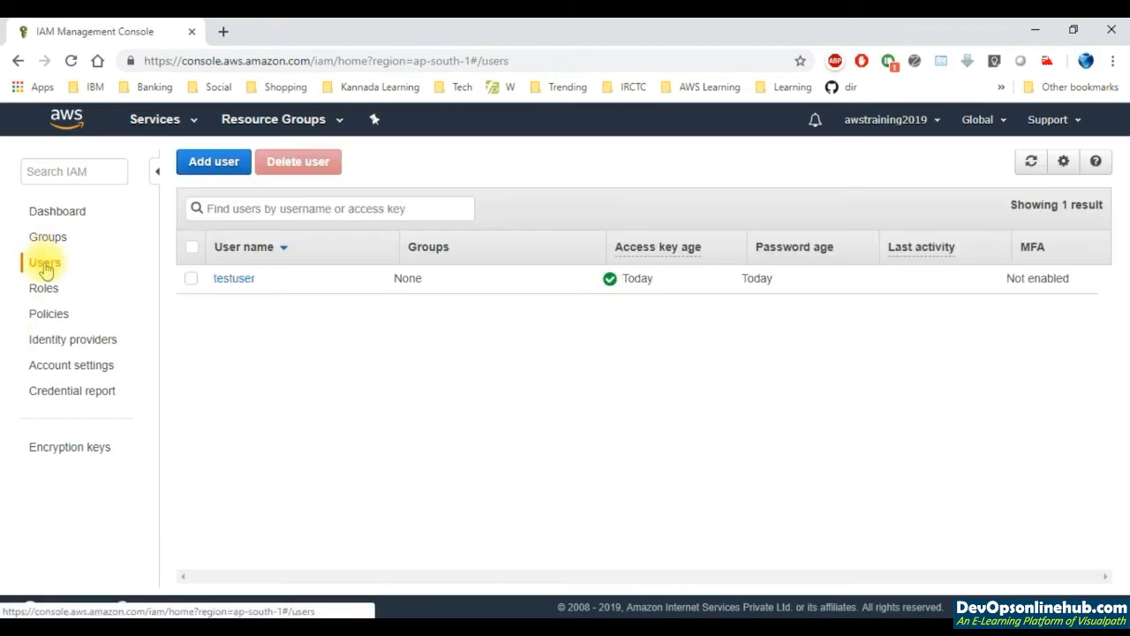
click(220, 168)
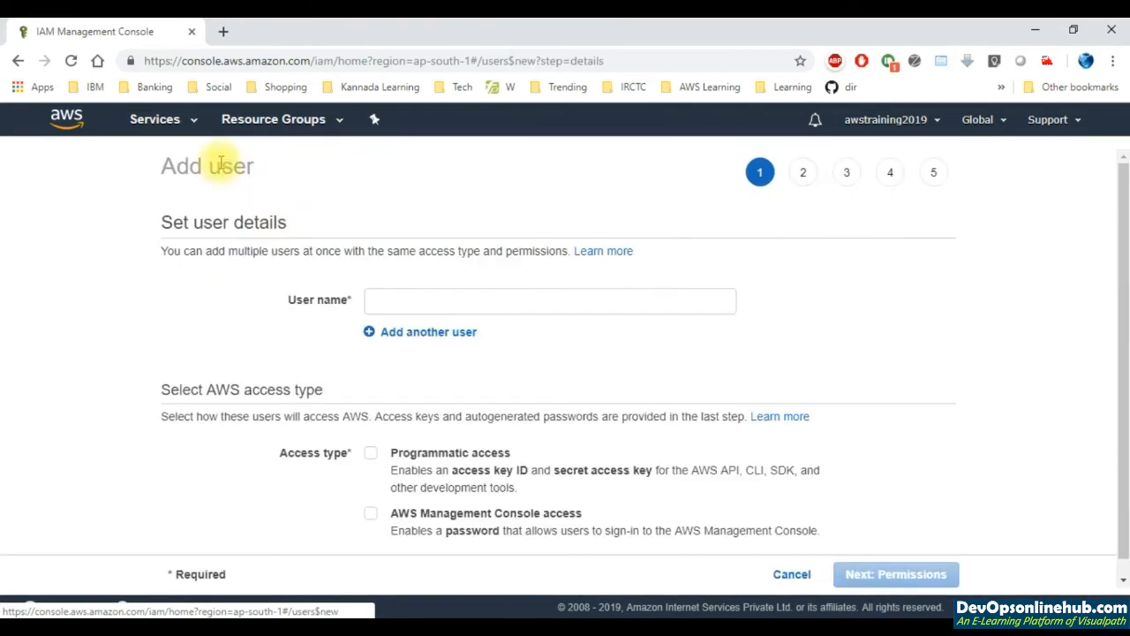
click(433, 302)
text(ts)
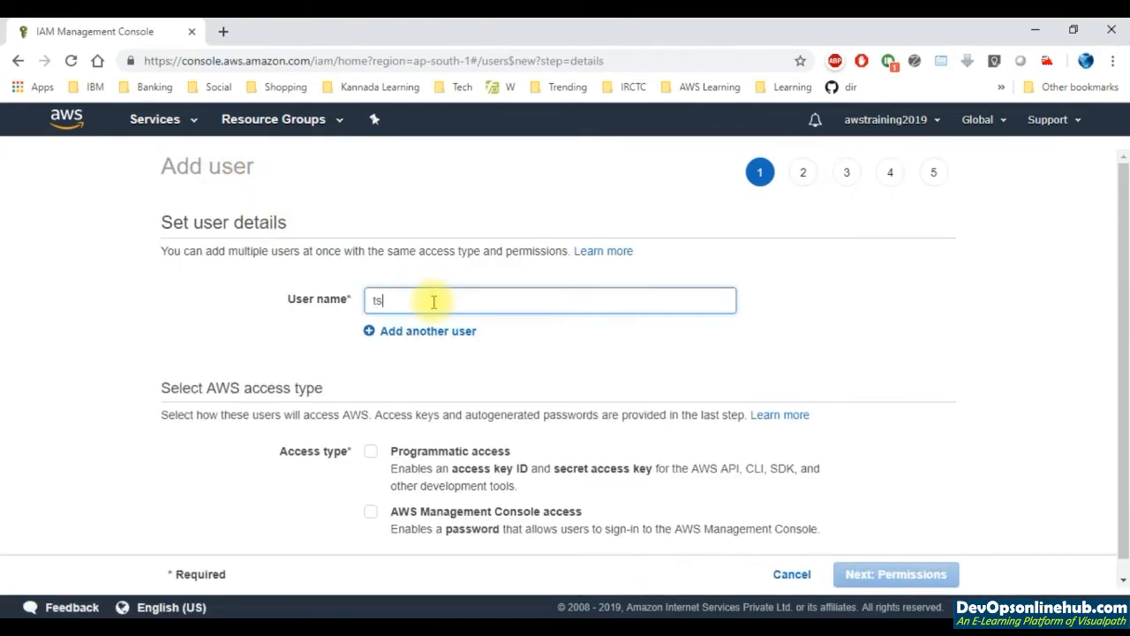
text(stuser1)
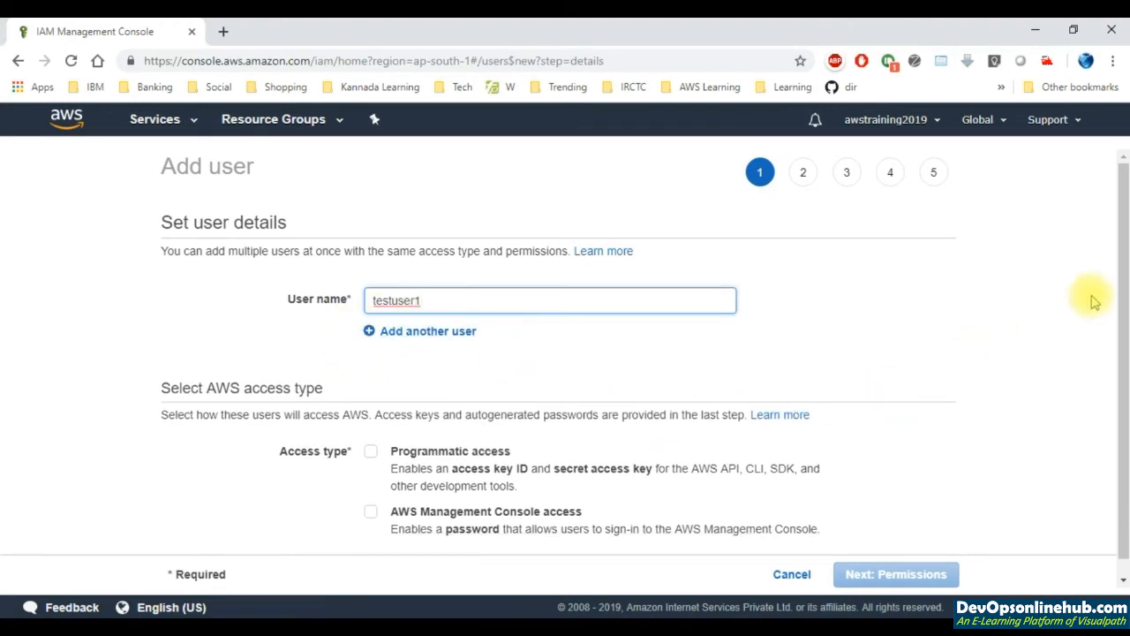
Give testuser1 programmatic access and AWS Management Console access with an autogenerated password, and continue to the permissions.
drag(1123, 279, 1124, 326)
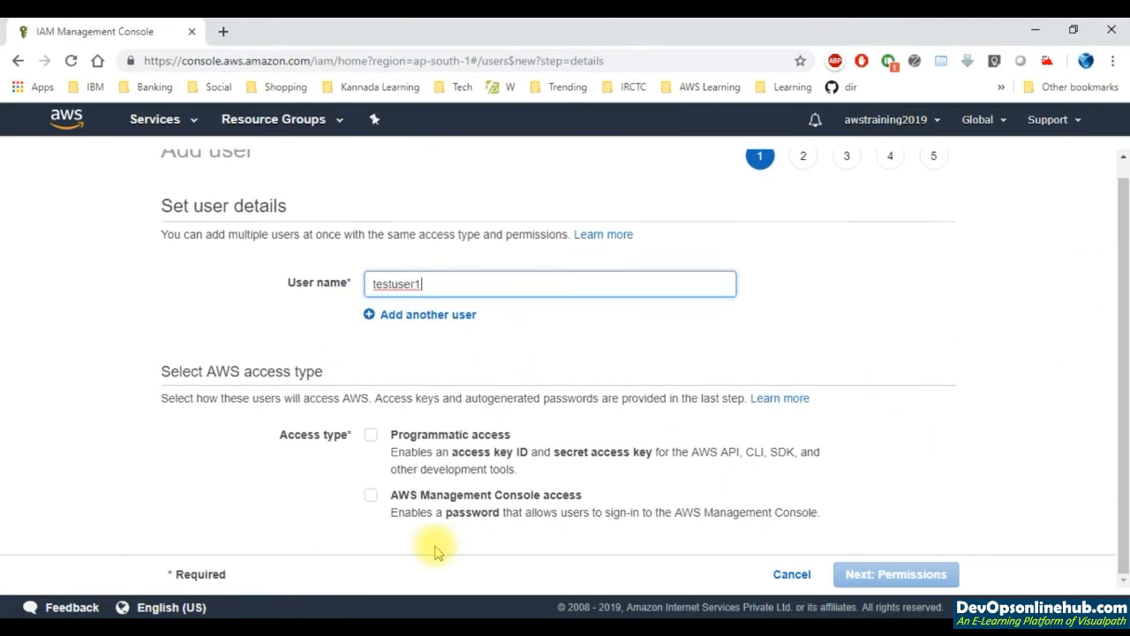
click(371, 495)
click(371, 435)
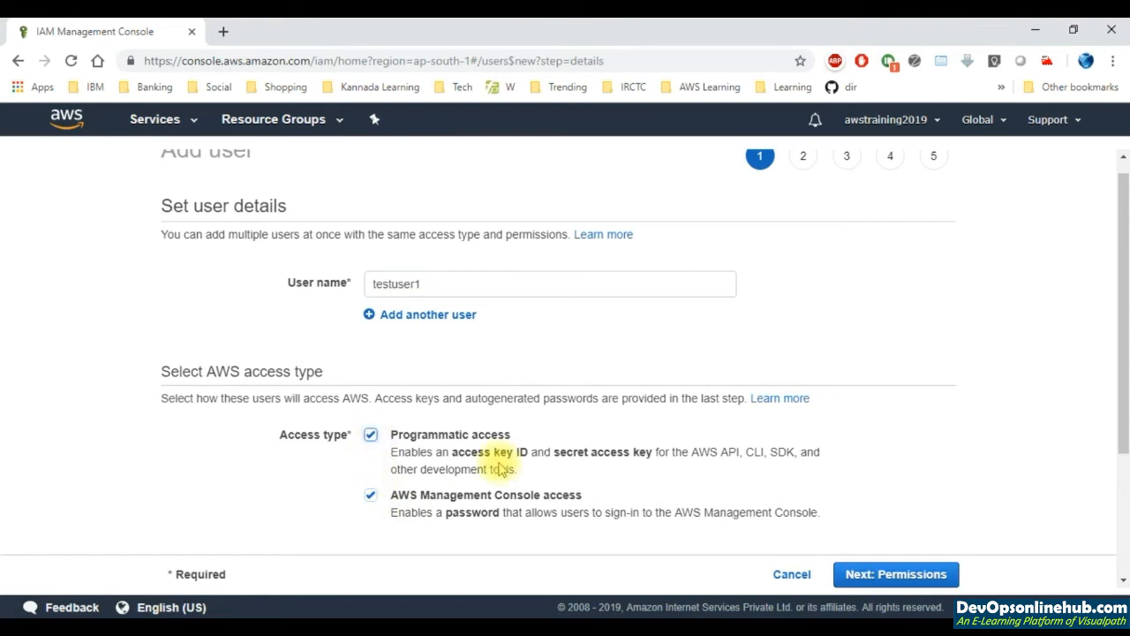
scroll(465, 430, down, 3)
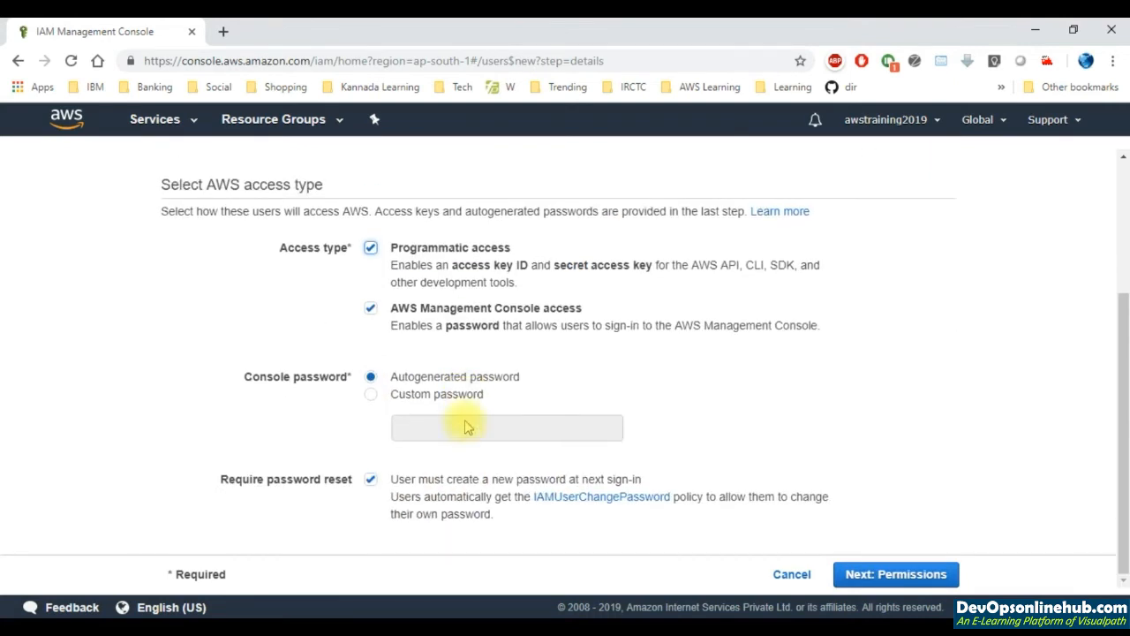
click(934, 581)
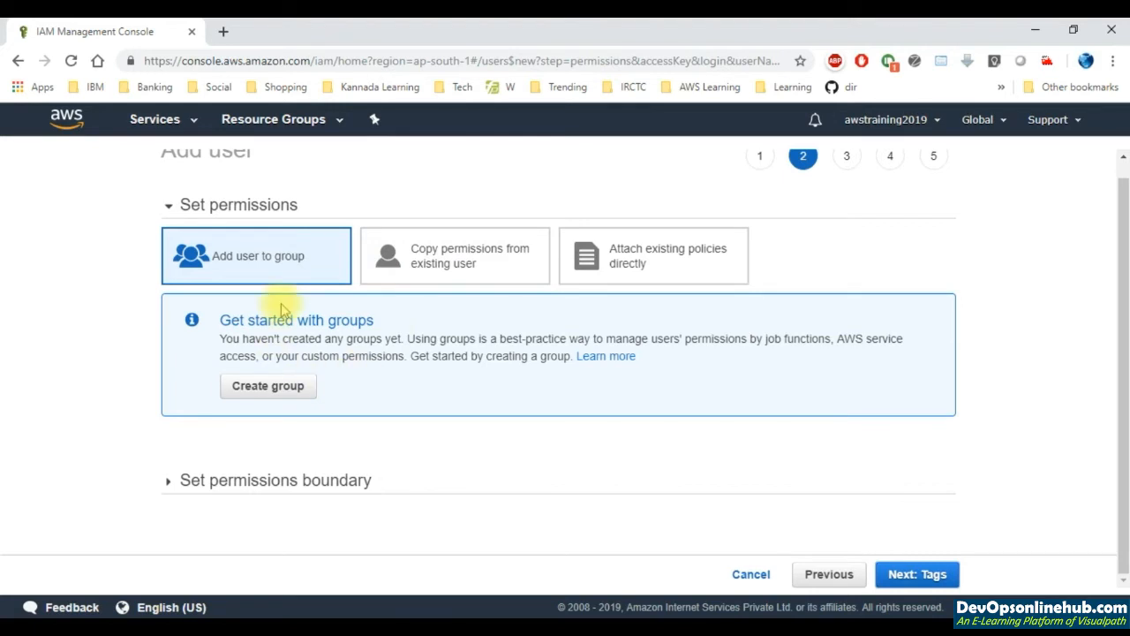
Skip assigning permissions, tag the user with key Team and value Developer, and create the user.
click(930, 575)
text(Tea)
key(Tab)
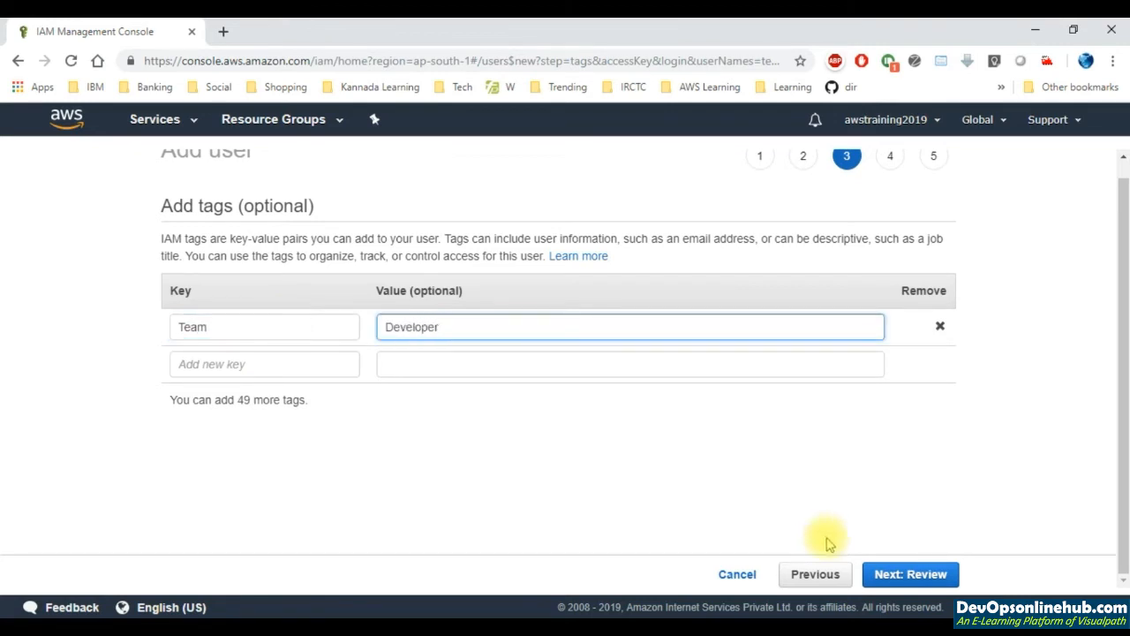
click(911, 575)
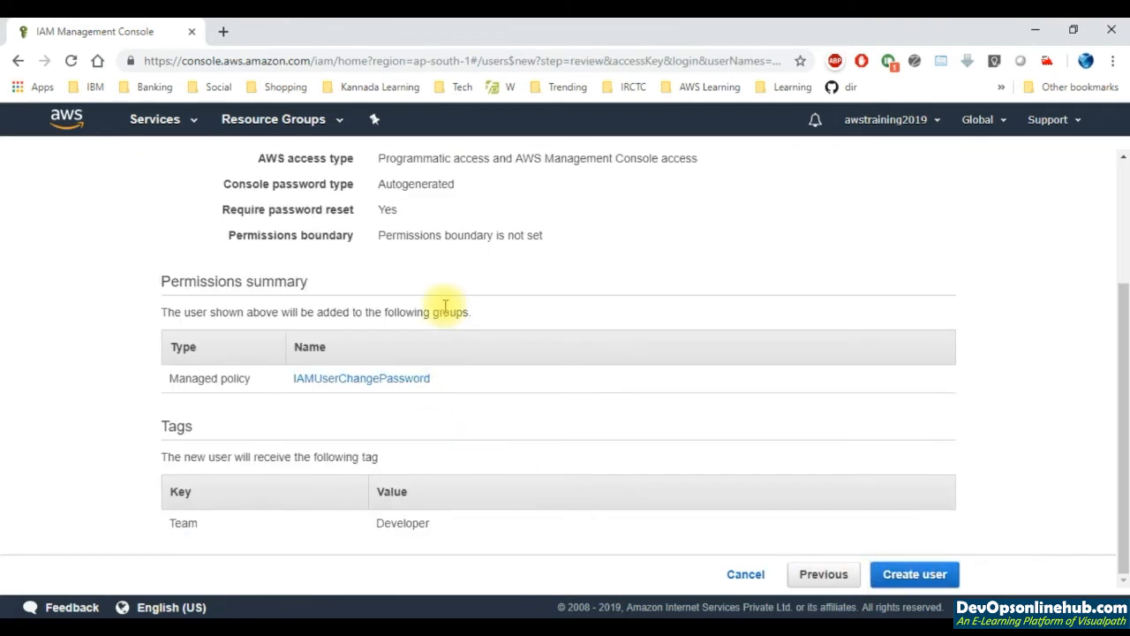
click(929, 573)
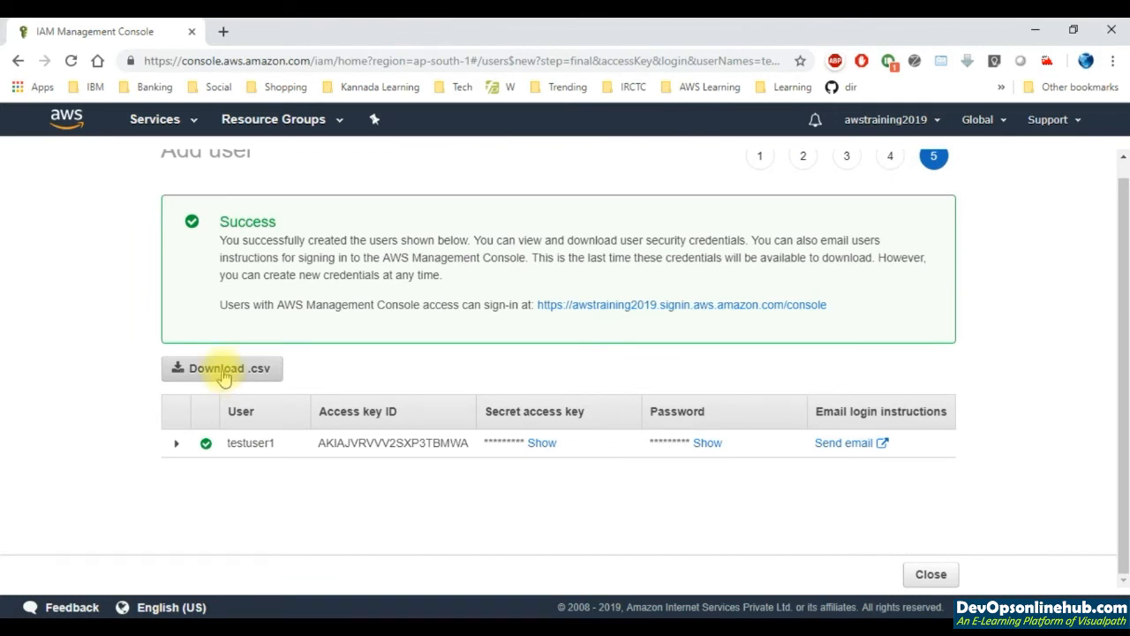
Download testuser1's credentials as a CSV file and return to the user list.
click(223, 375)
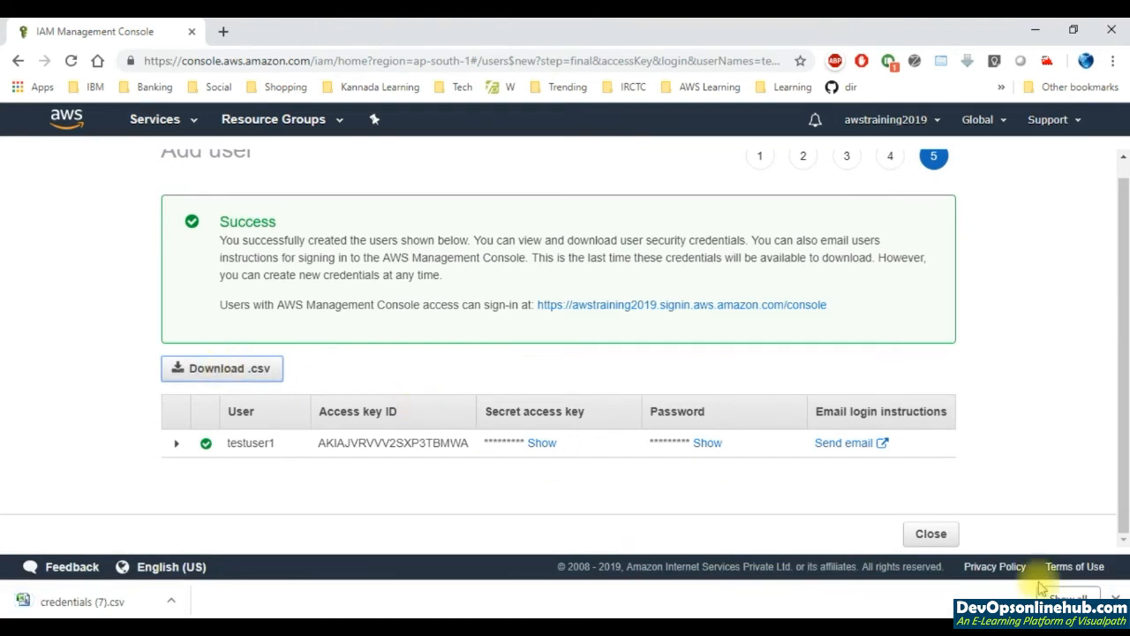
click(930, 534)
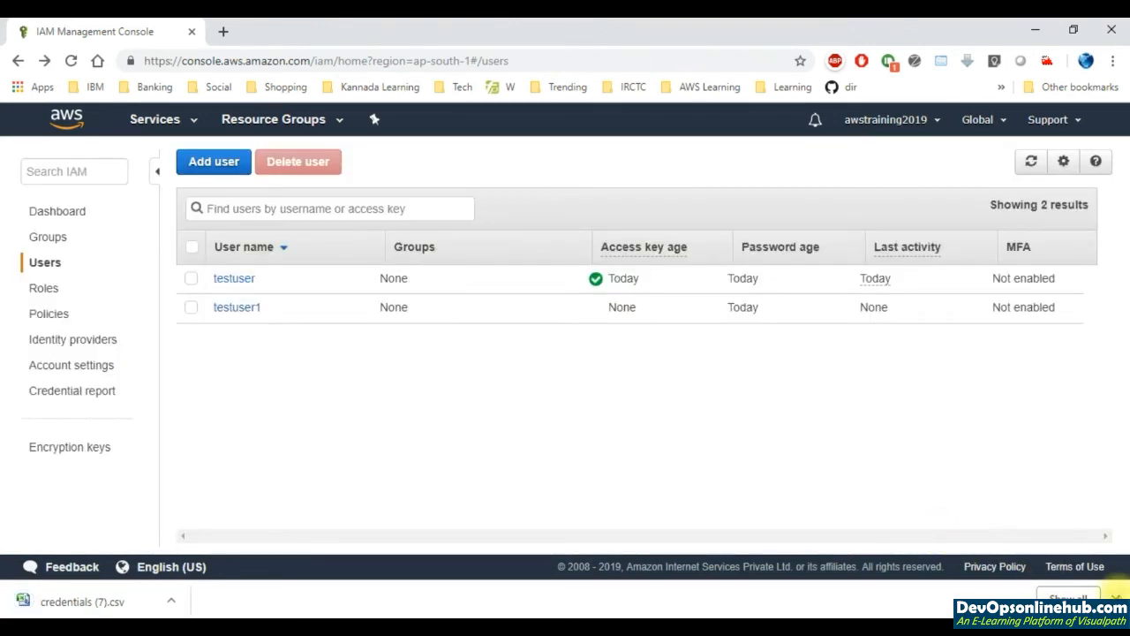
click(1116, 599)
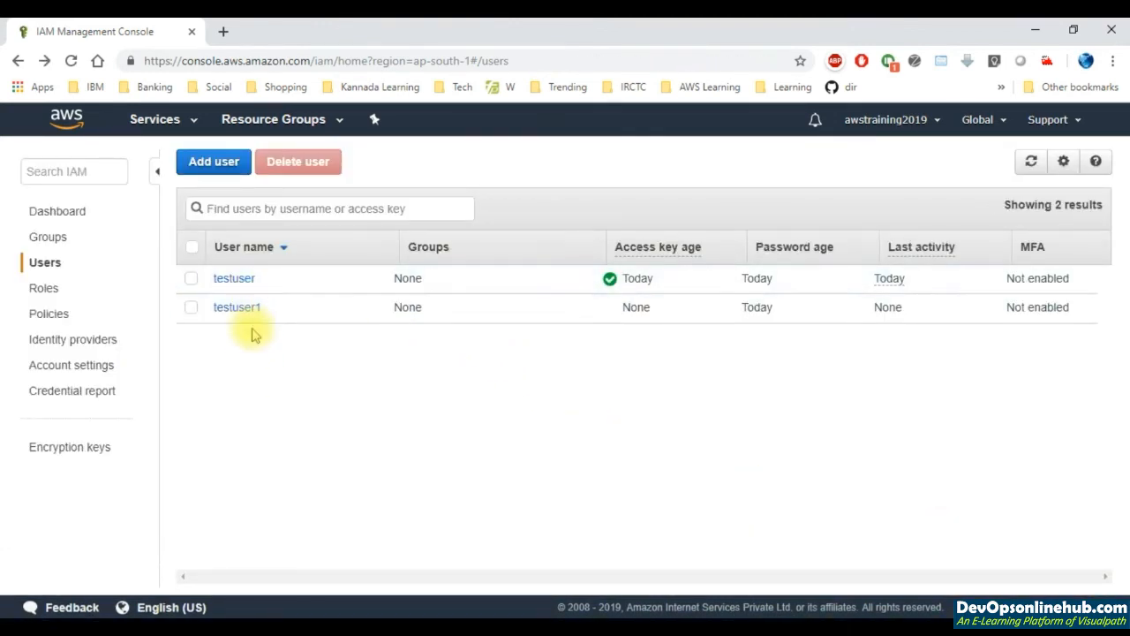
Start creating a new IAM group named S3AdminGroup and continue to its policies.
click(46, 240)
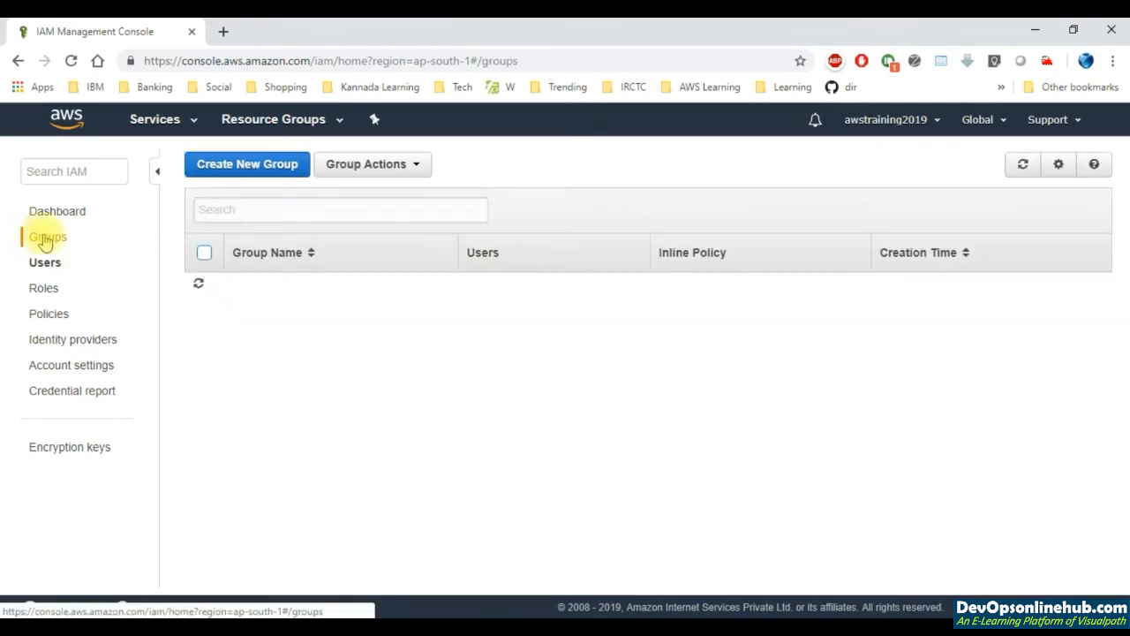
click(240, 174)
click(432, 227)
text(S3AdminGroup)
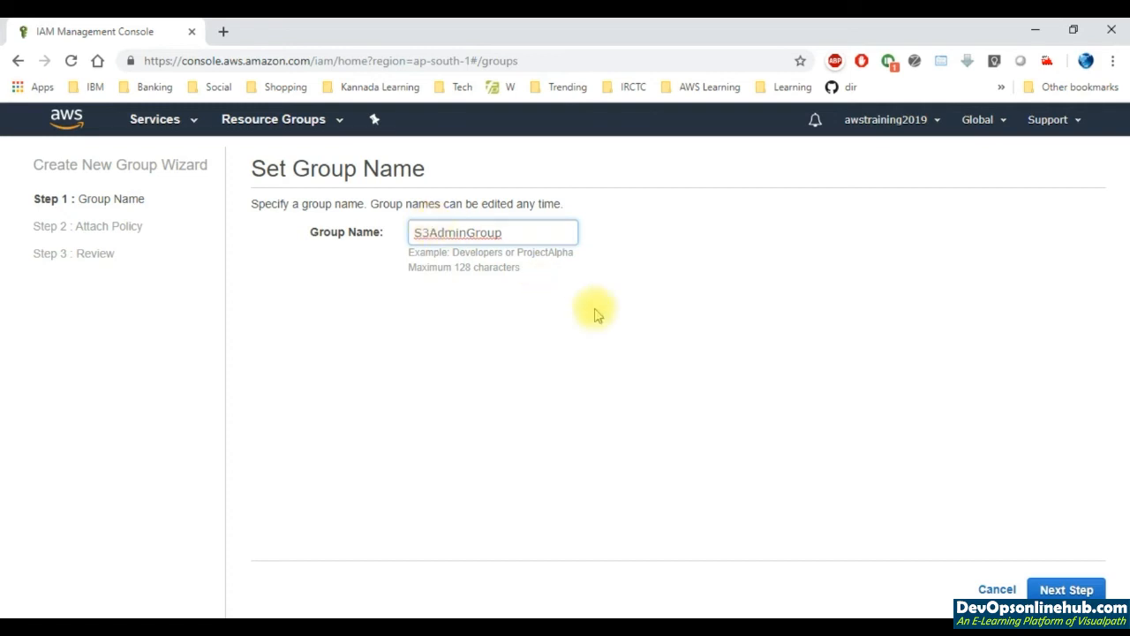
click(1055, 590)
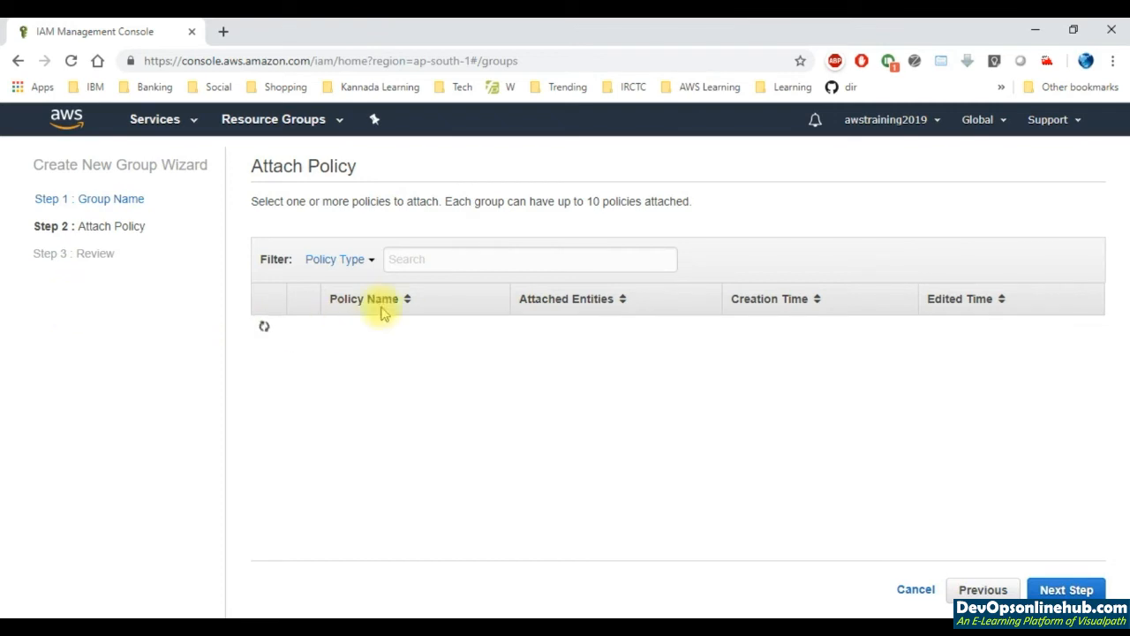
Find the S3 policies, attach AmazonS3FullAccess to S3AdminGroup, review the settings and create the group.
click(413, 262)
text(s3)
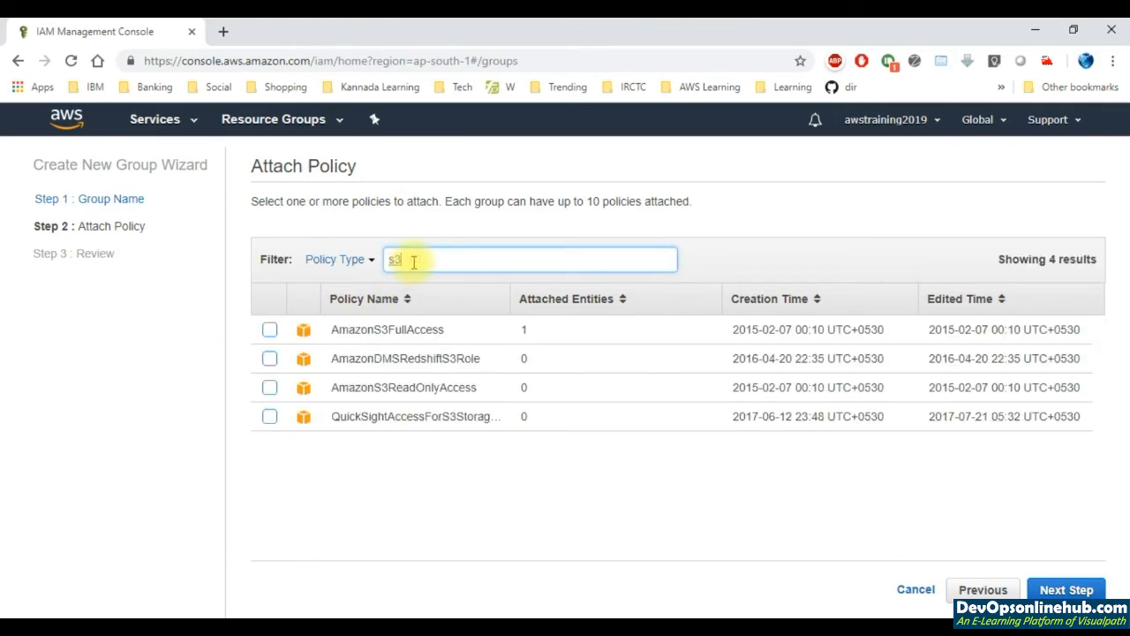
click(270, 330)
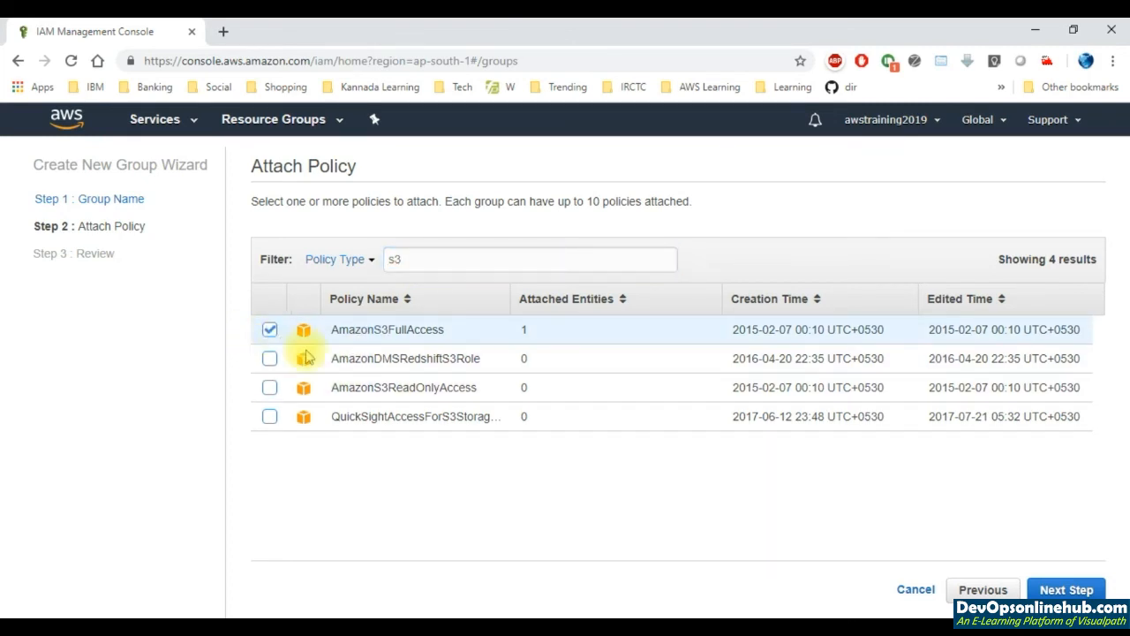
click(1087, 591)
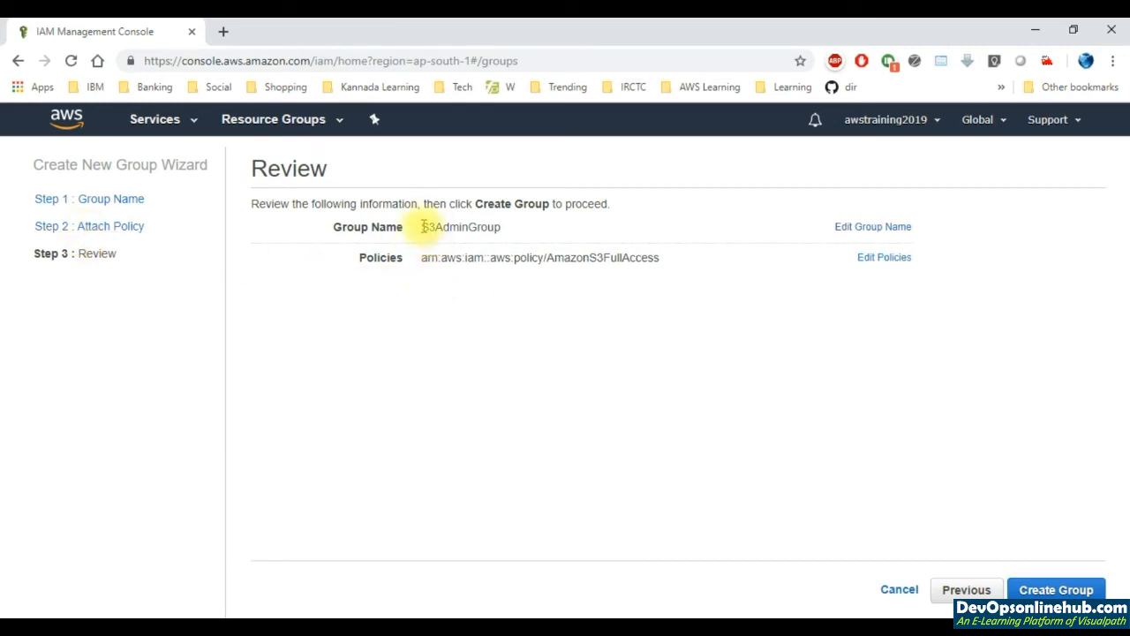
drag(423, 226, 505, 227)
drag(424, 258, 665, 265)
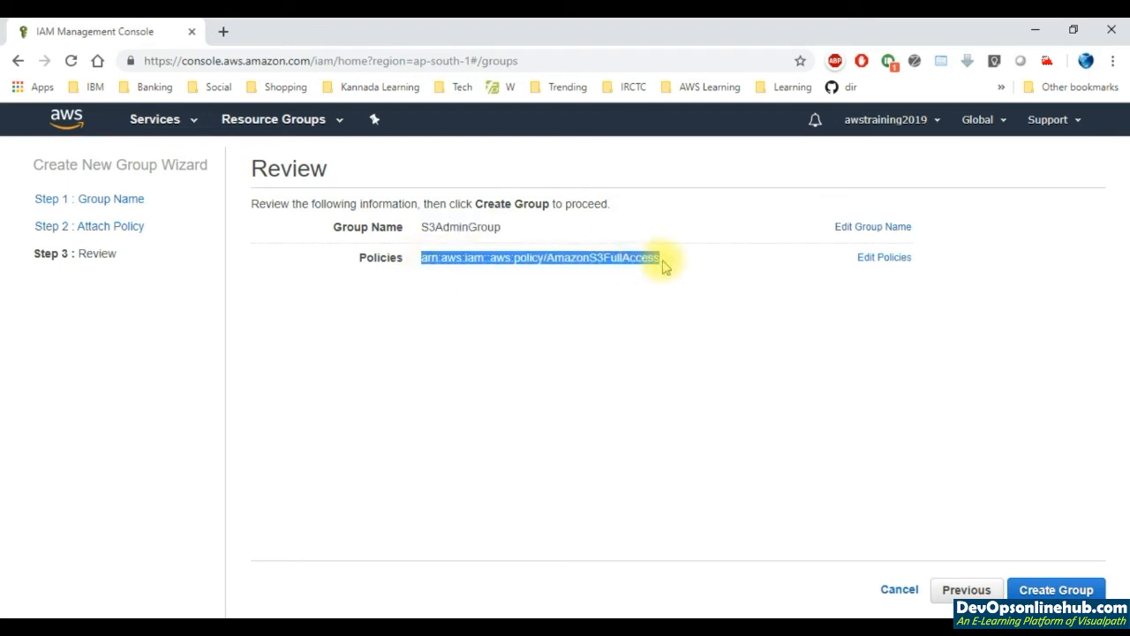
click(1059, 589)
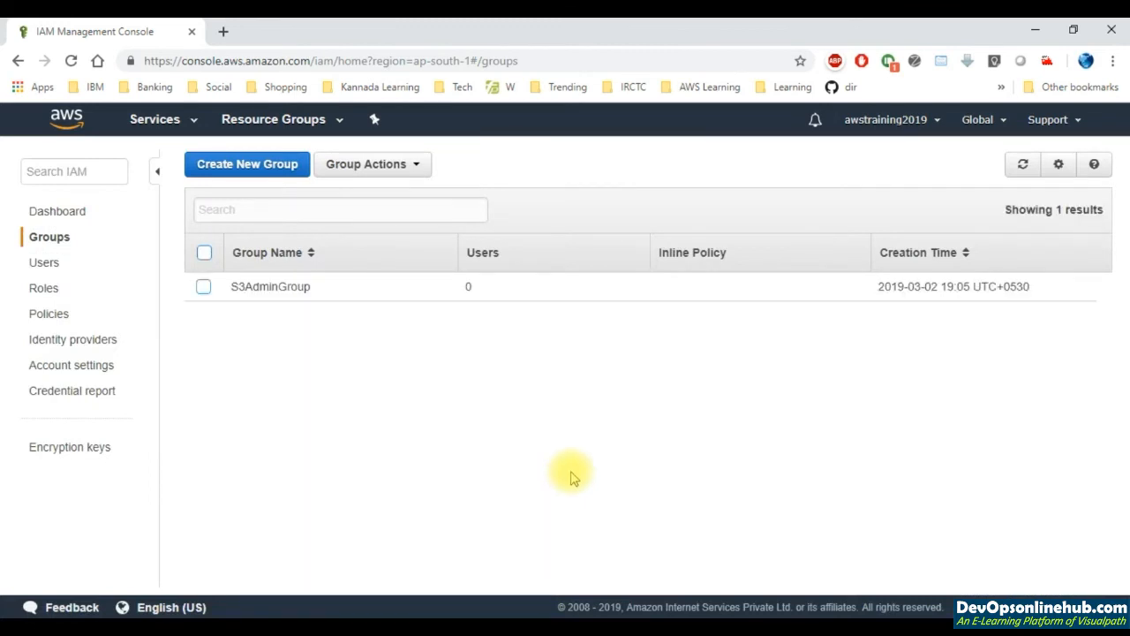
Add testuser and testuser1 to S3AdminGroup.
click(274, 288)
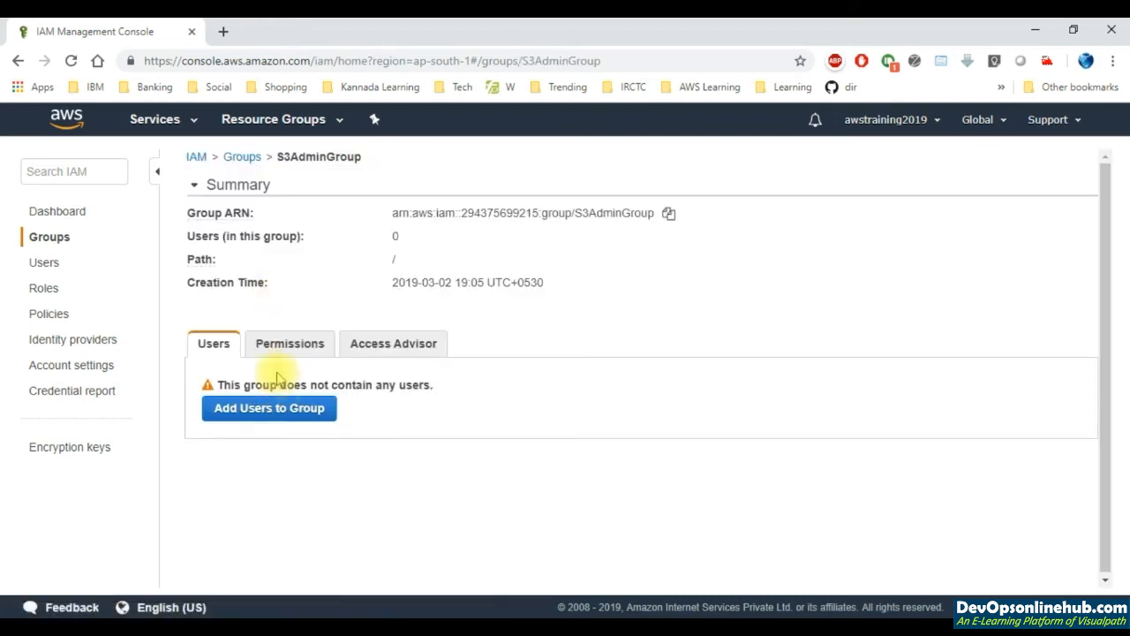
drag(197, 343, 231, 347)
drag(213, 385, 429, 386)
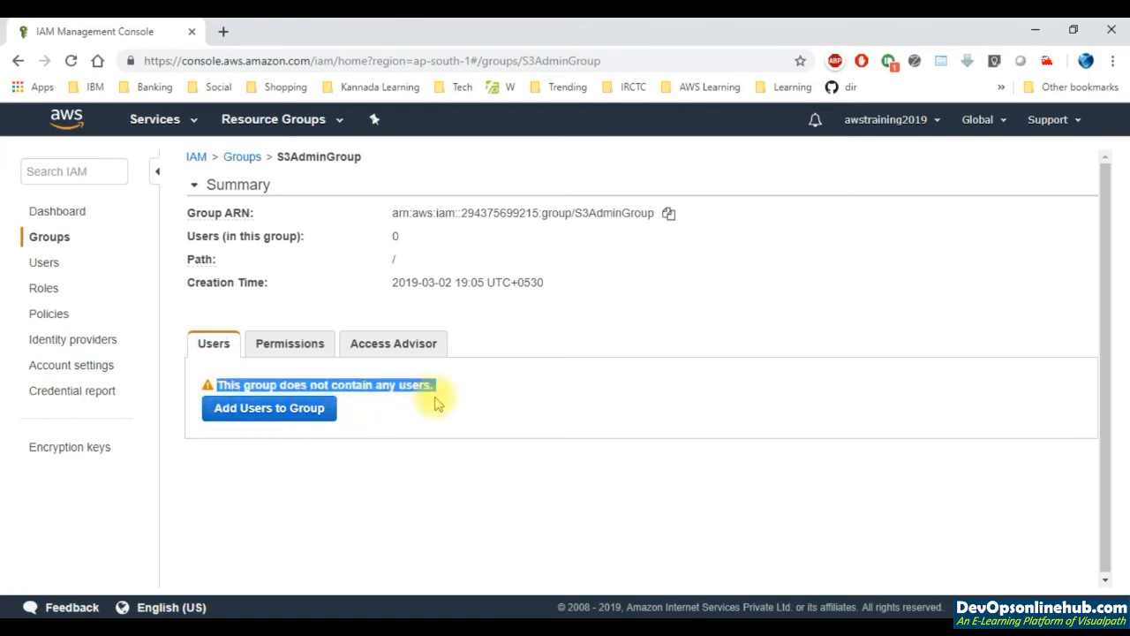
click(255, 421)
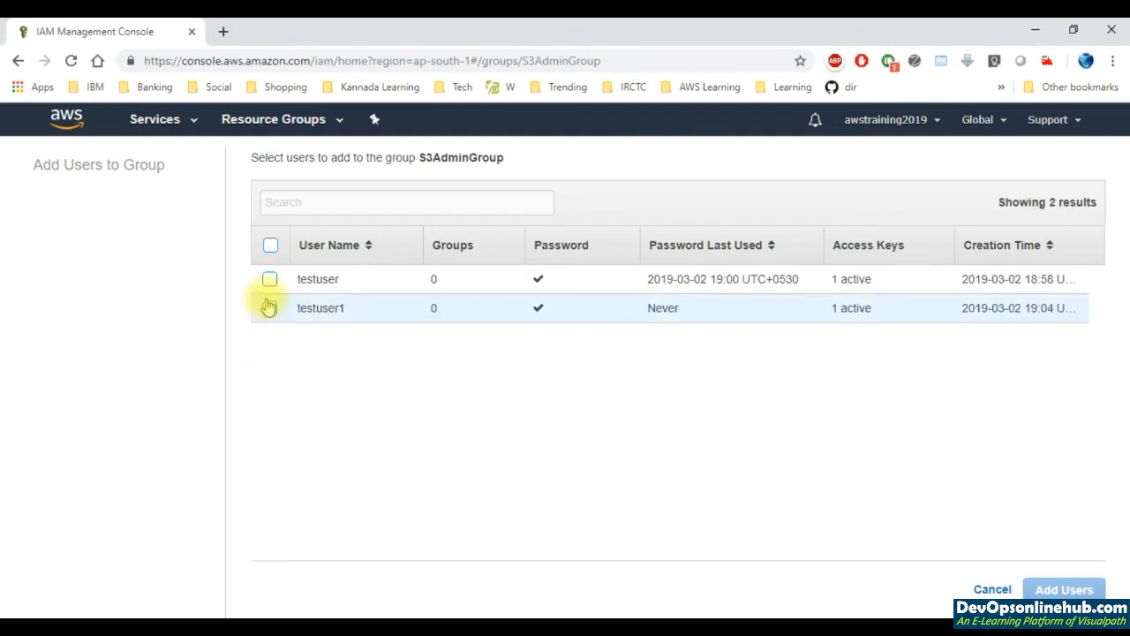
click(269, 279)
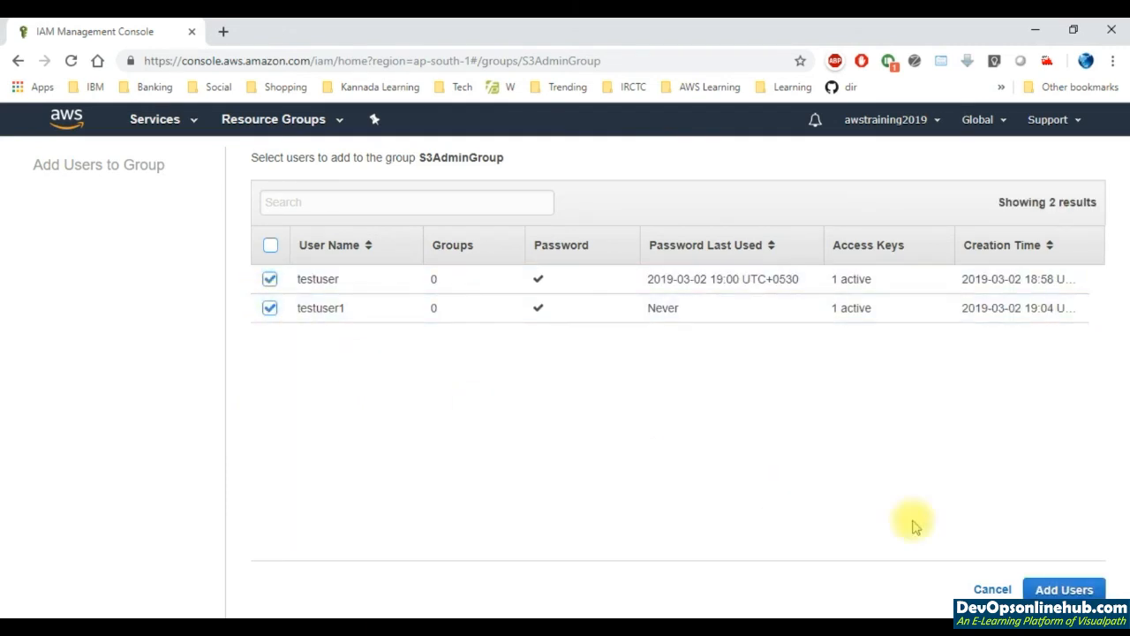
click(1067, 590)
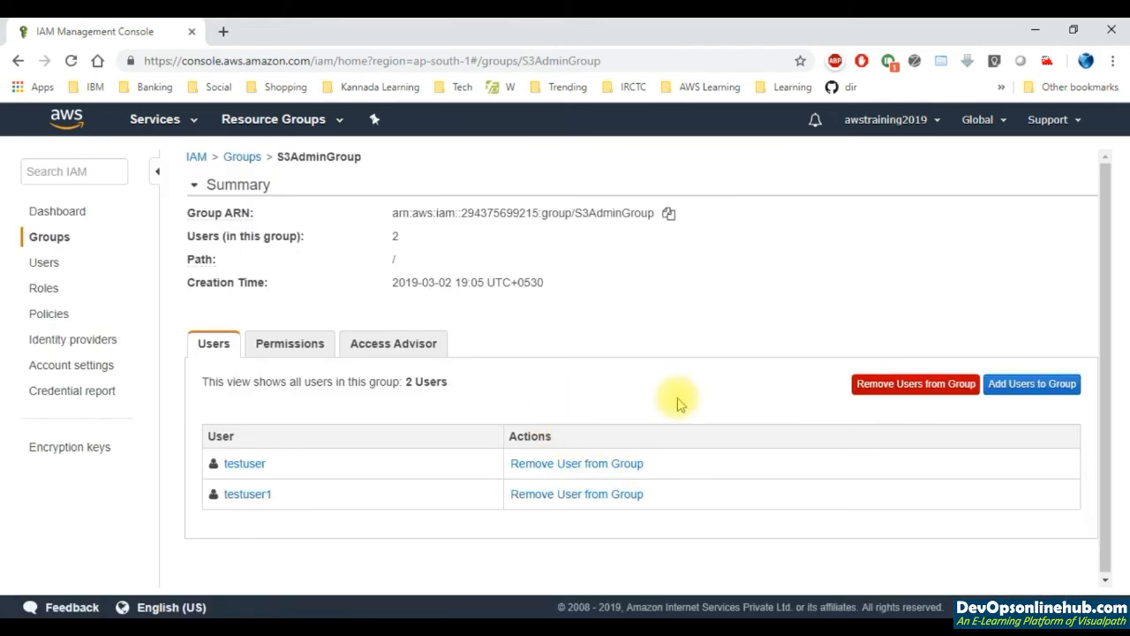
drag(1108, 347, 1113, 454)
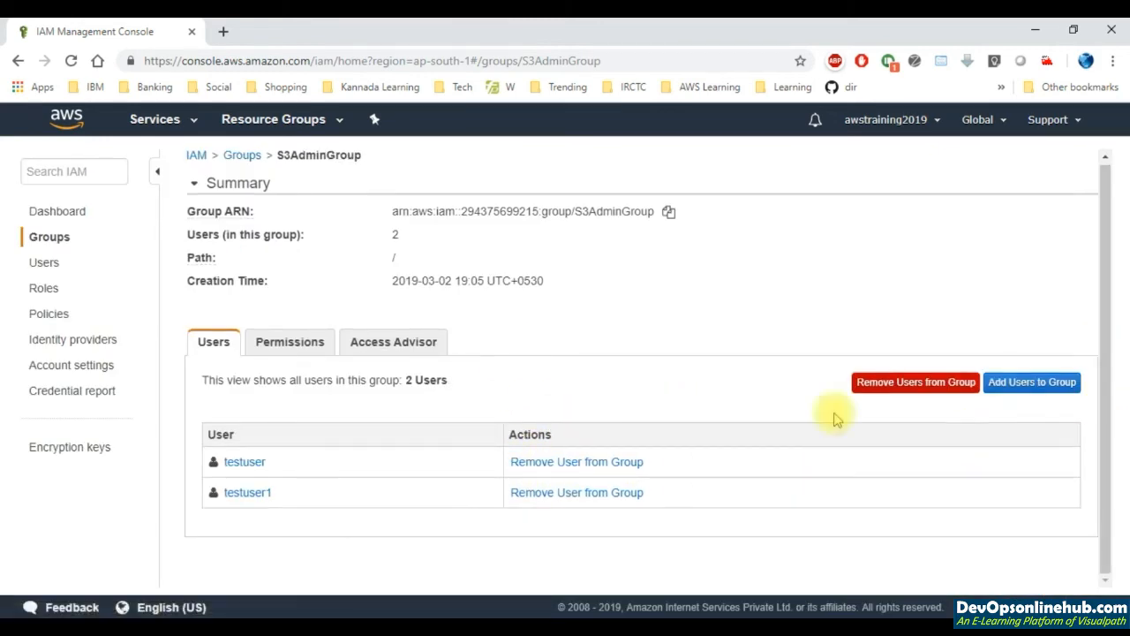
Detach the directly attached AmazonS3FullAccess policy from testuser and dismiss the notification.
click(42, 264)
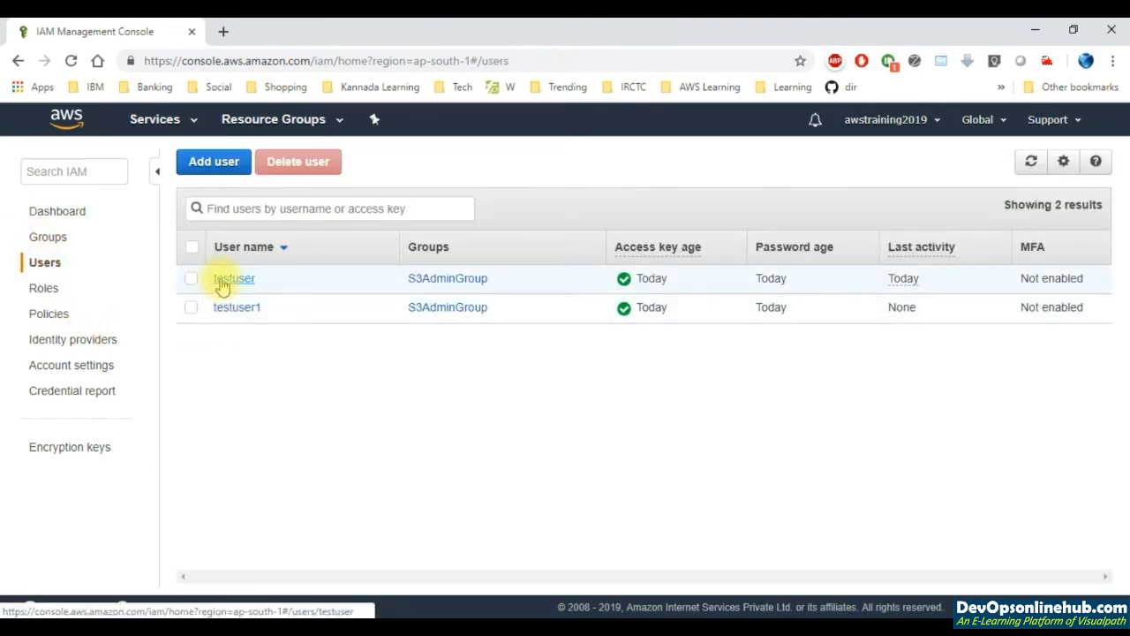
click(222, 281)
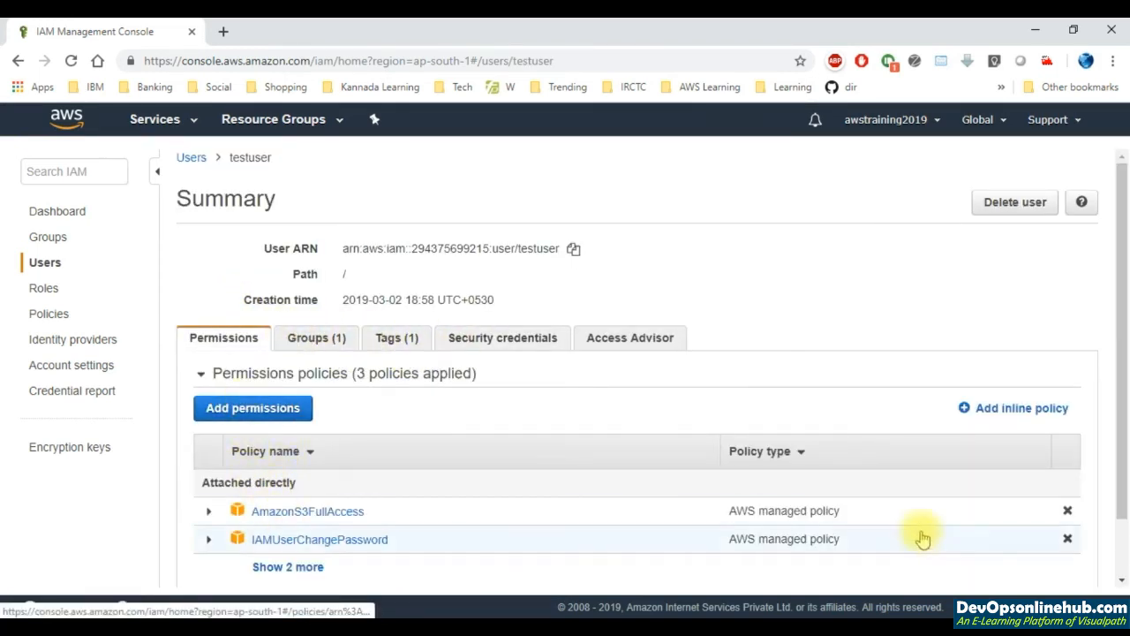
click(1068, 512)
click(765, 254)
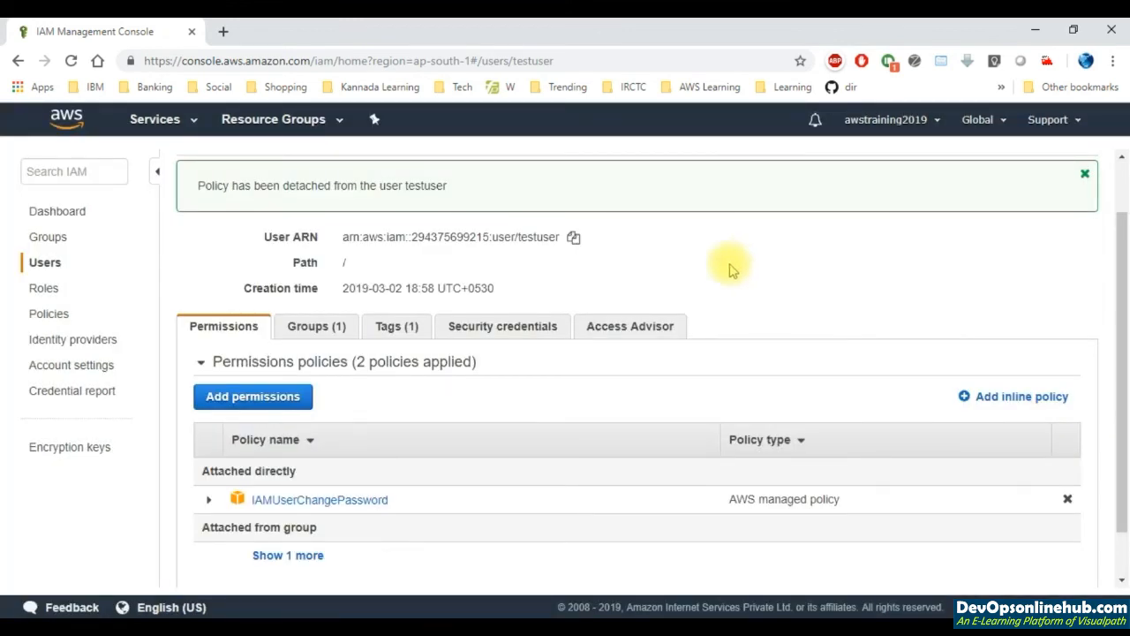
click(1086, 174)
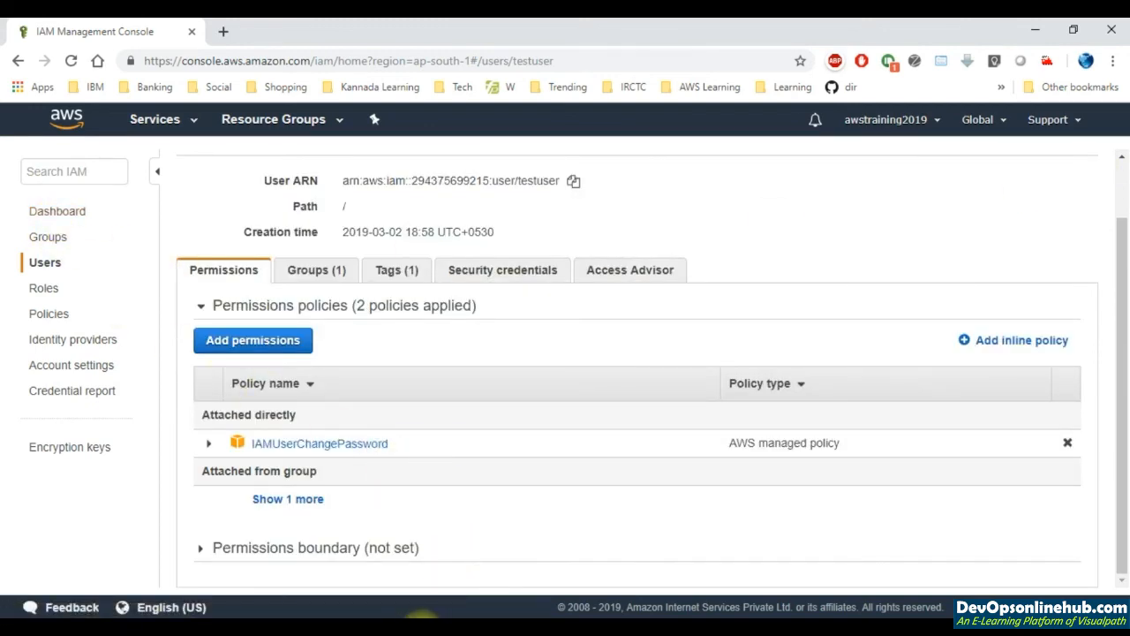
Switch to testuser's browser session, reload the S3 bucket list to verify access, and return to the IAM console.
click(423, 615)
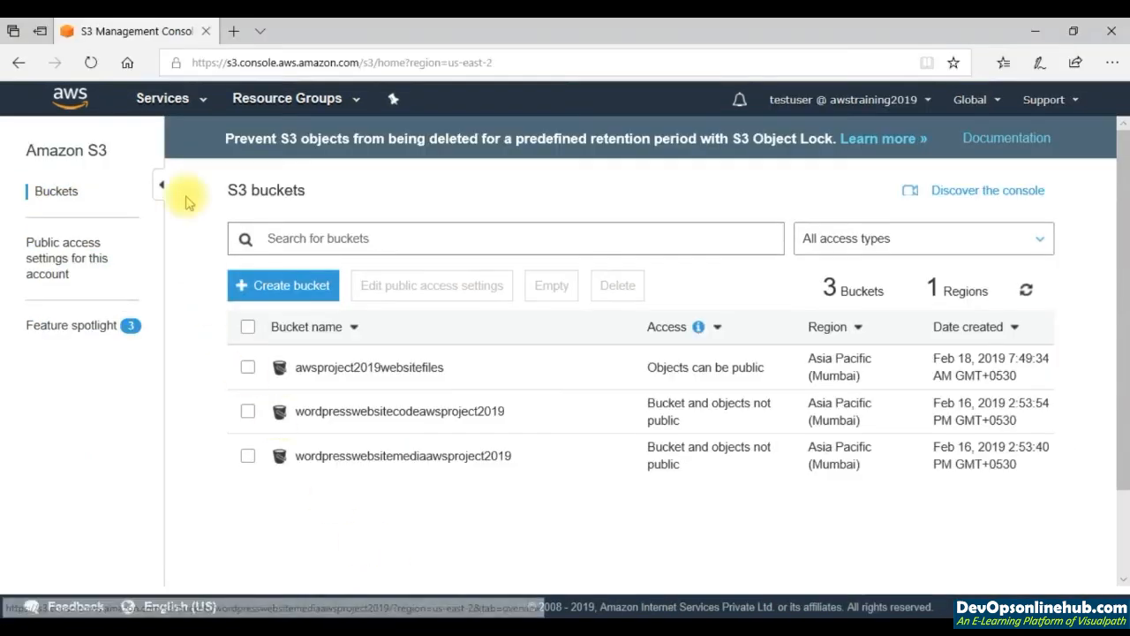
click(90, 63)
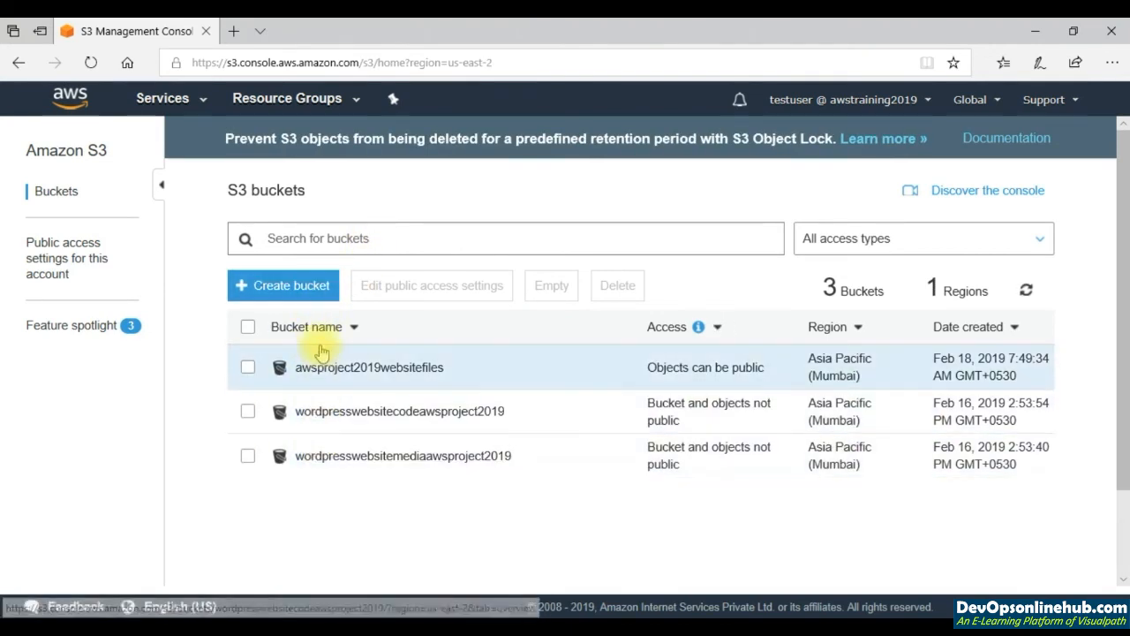
click(704, 625)
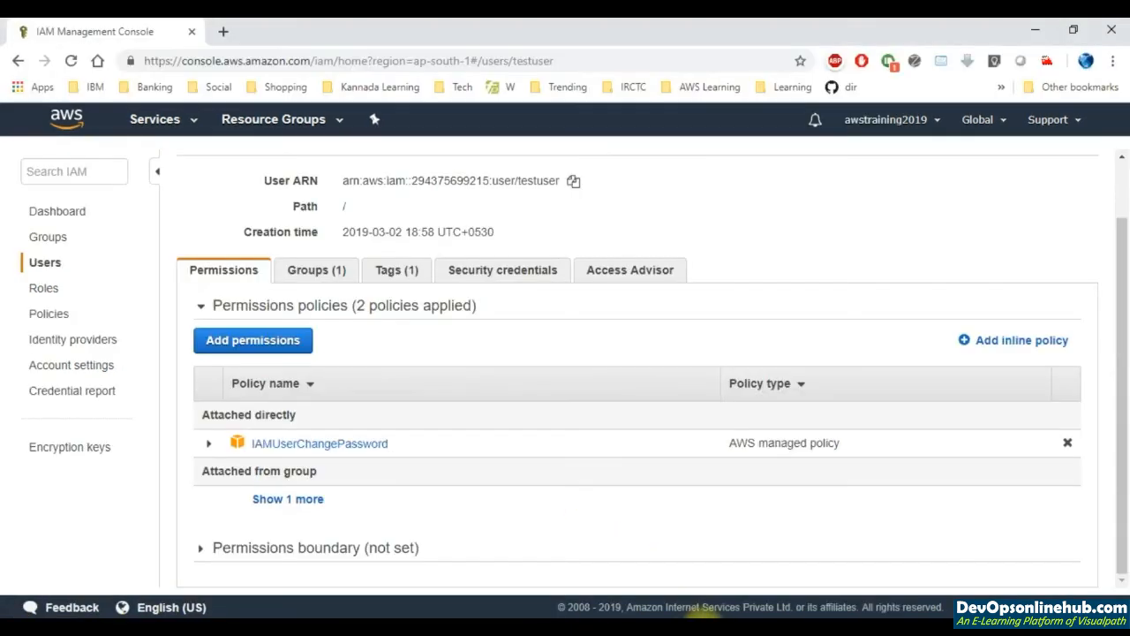
Open the account's password policy settings from the password policy item in the IAM dashboard's security status.
click(55, 214)
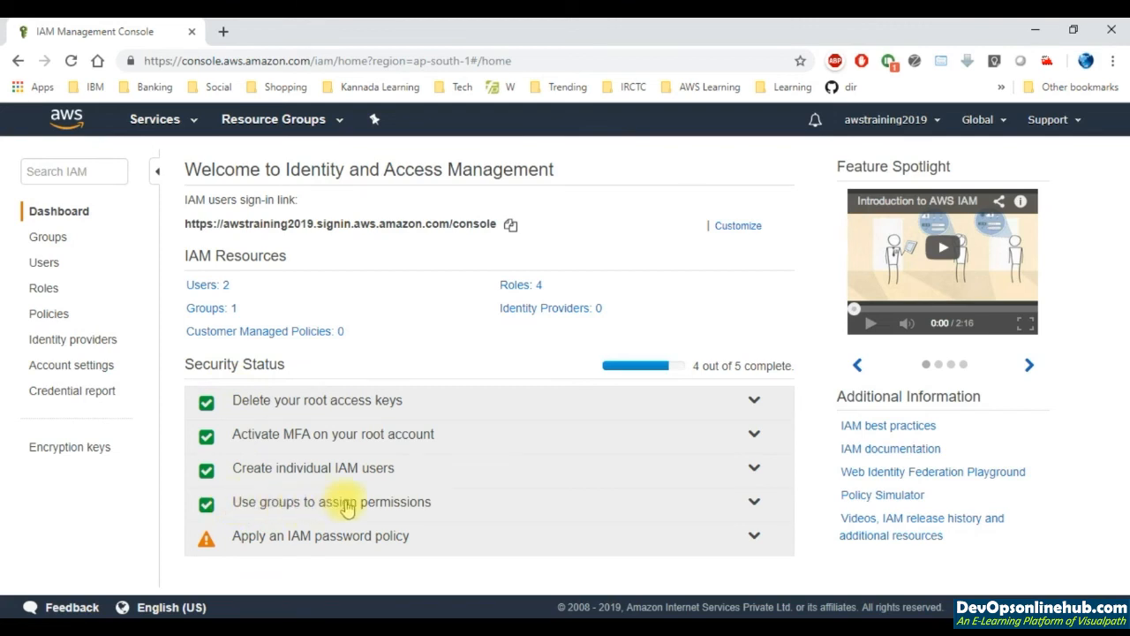
click(394, 540)
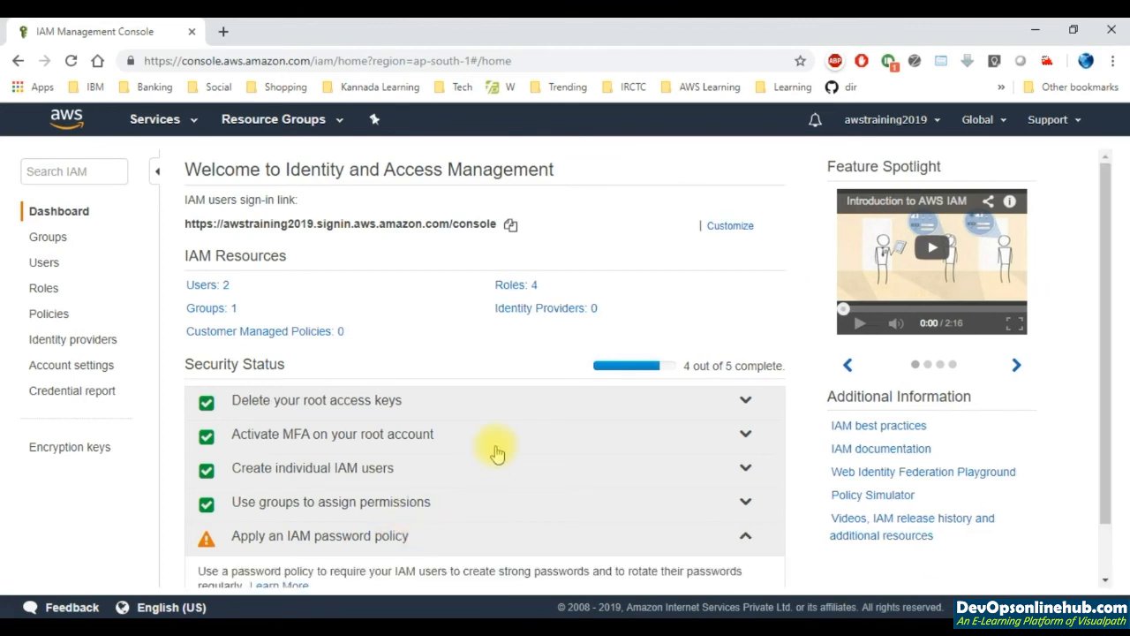
scroll(497, 450, down, 1)
click(315, 555)
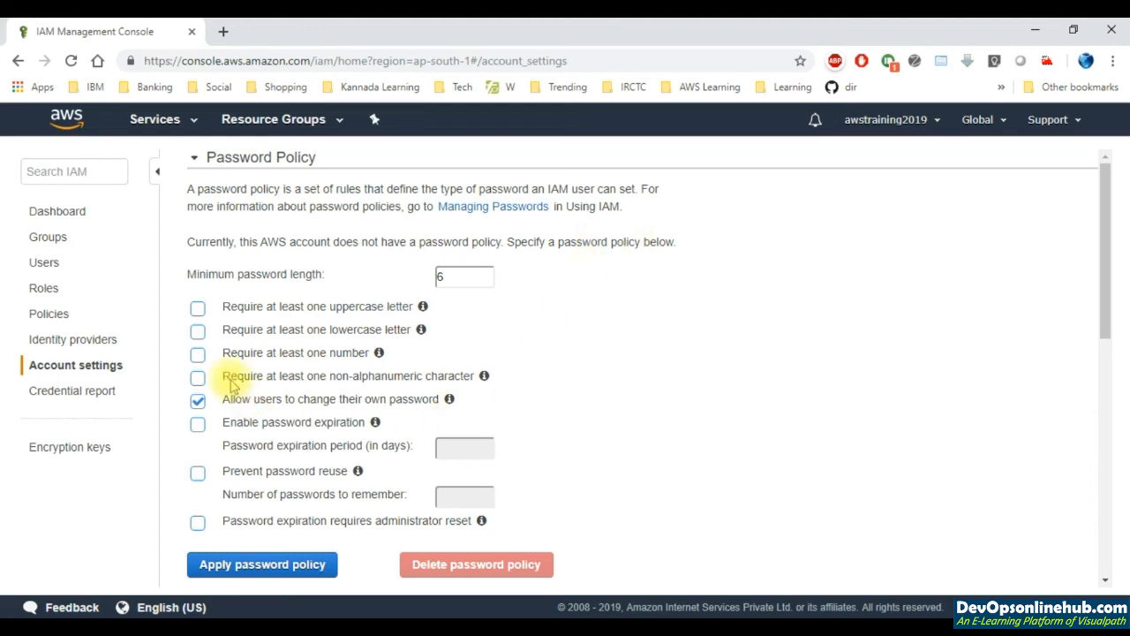
Require at least one uppercase letter, lowercase letter, number and non-alphanumeric character in the password policy.
click(198, 311)
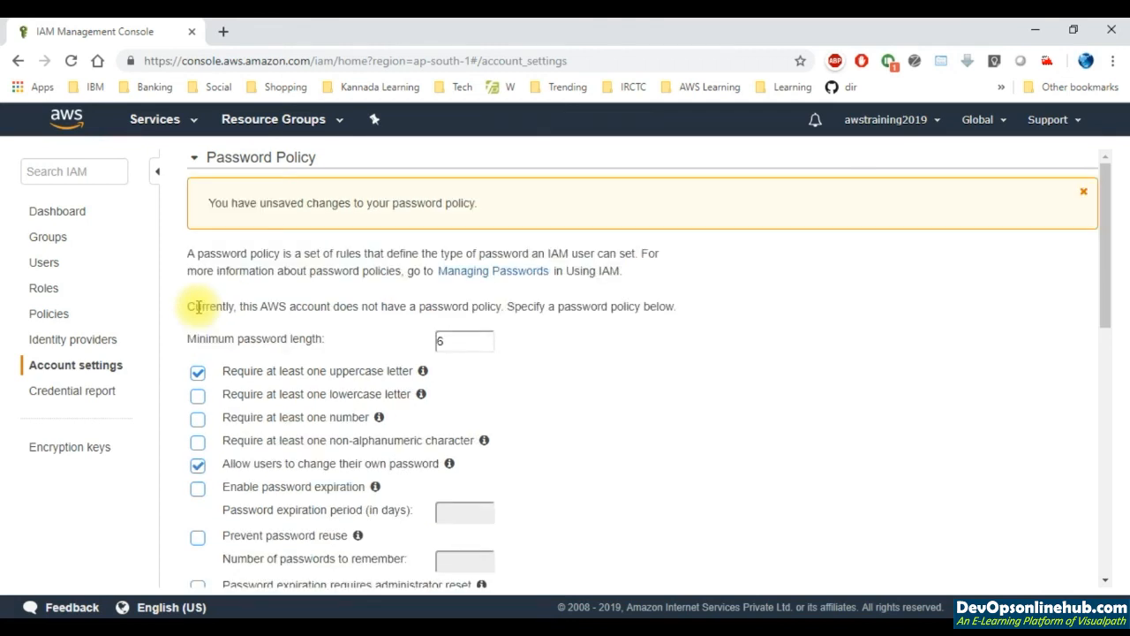
click(198, 394)
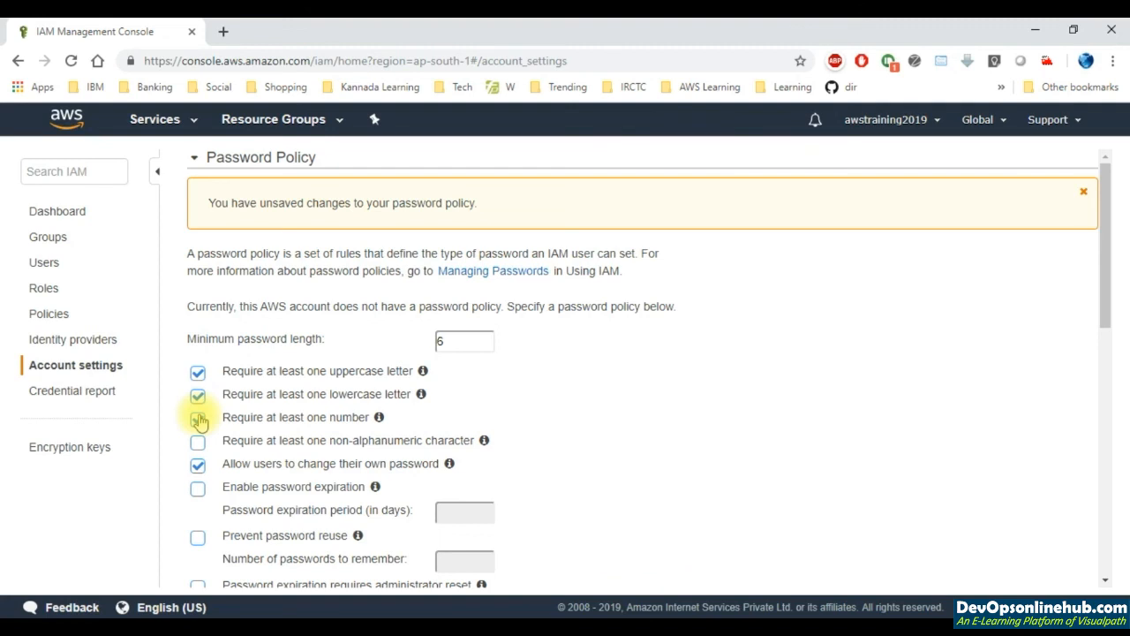
click(194, 442)
Enable password expiration after 90 days and prevent password reuse with 3 passwords to remember.
scroll(190, 353, down, 1)
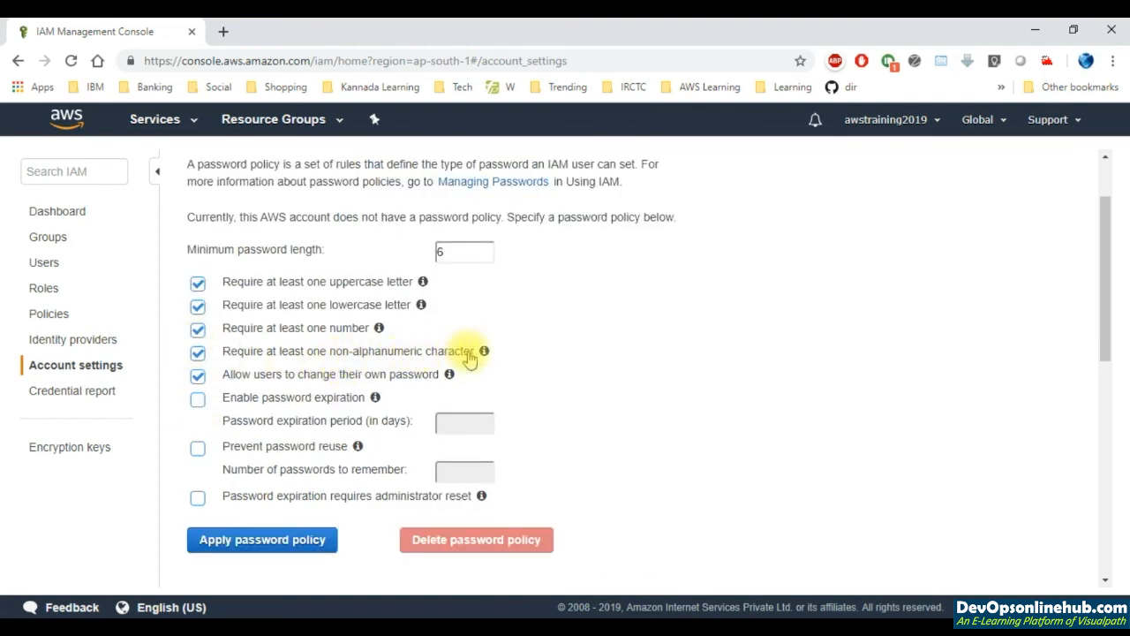
click(199, 402)
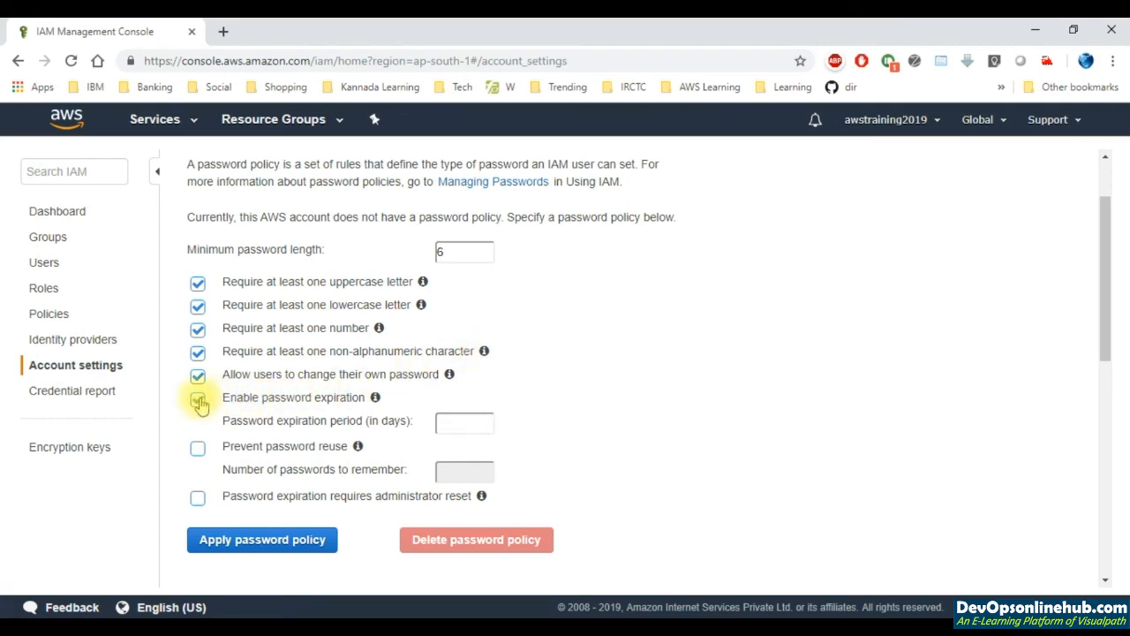
click(454, 422)
text(90)
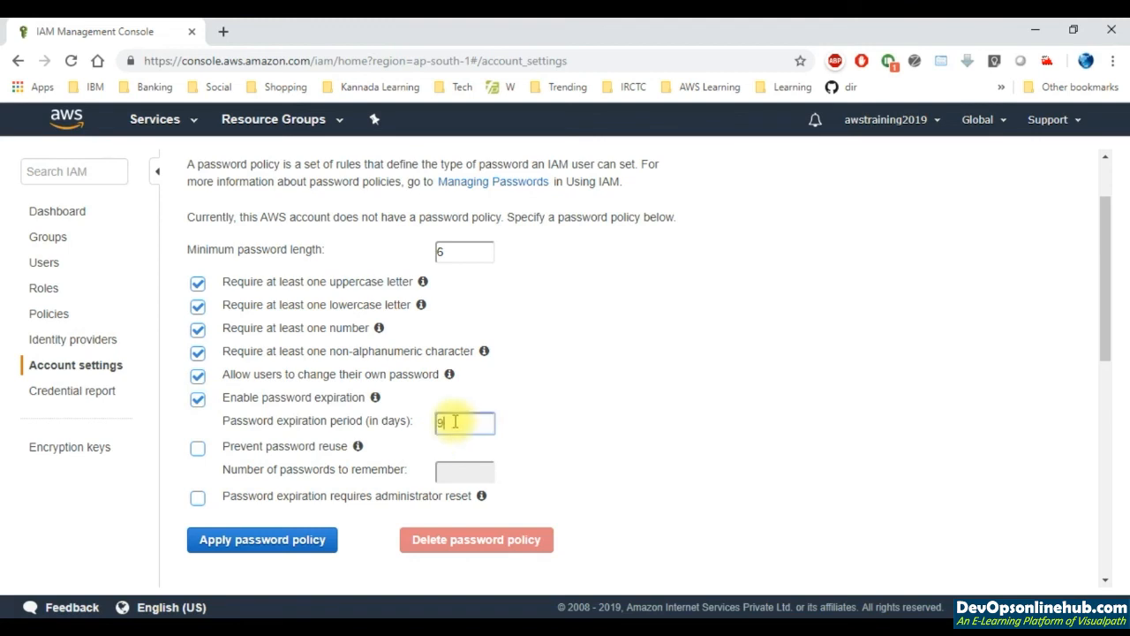
click(196, 452)
click(458, 469)
text(3)
click(686, 380)
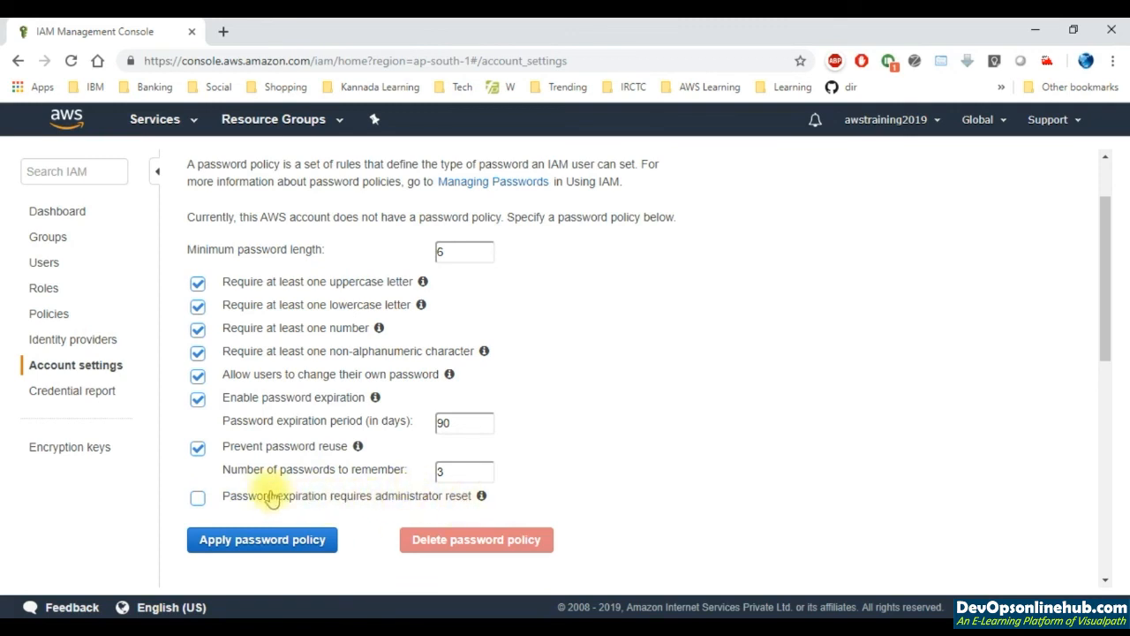
Apply the password policy with administrator reset on expiration left off, and return to the IAM dashboard to check its security status.
click(199, 500)
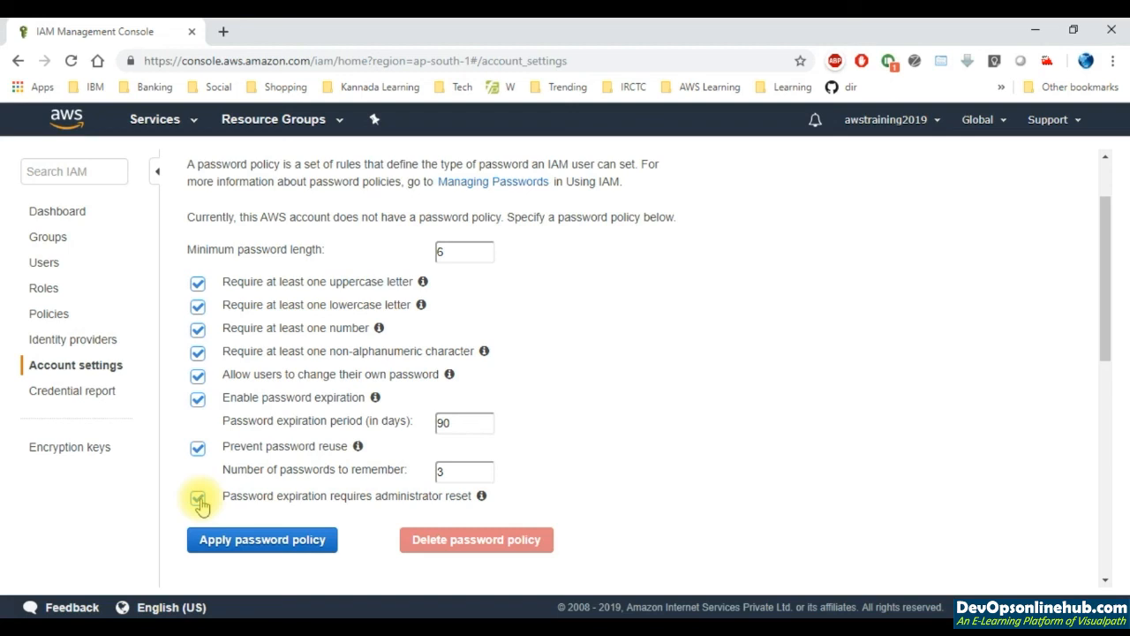
click(198, 500)
click(270, 543)
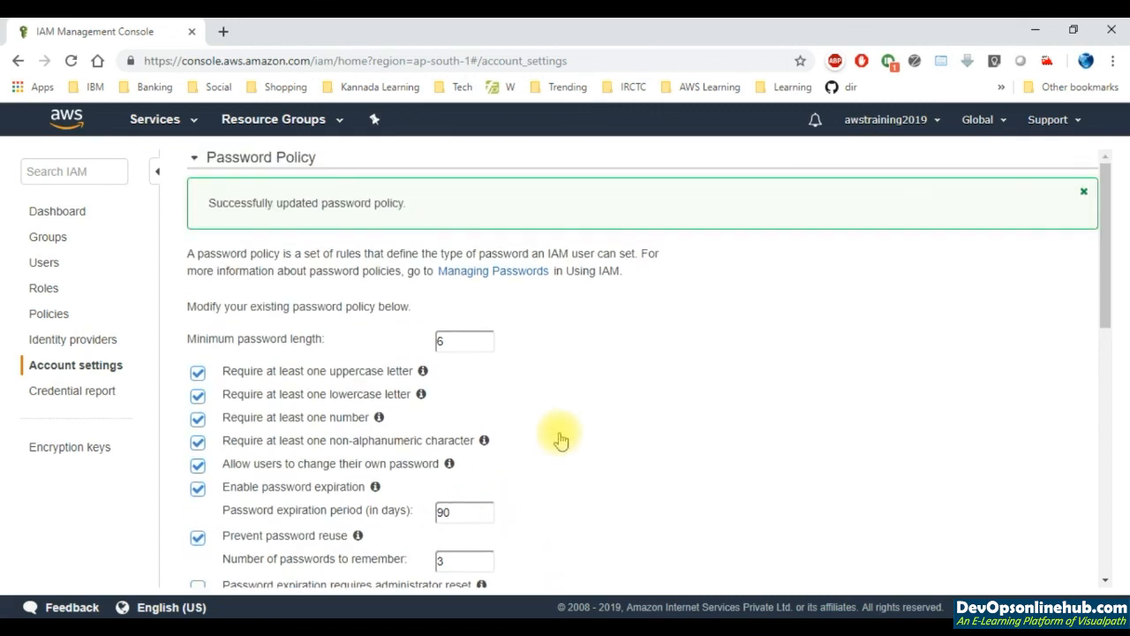
drag(208, 203, 391, 206)
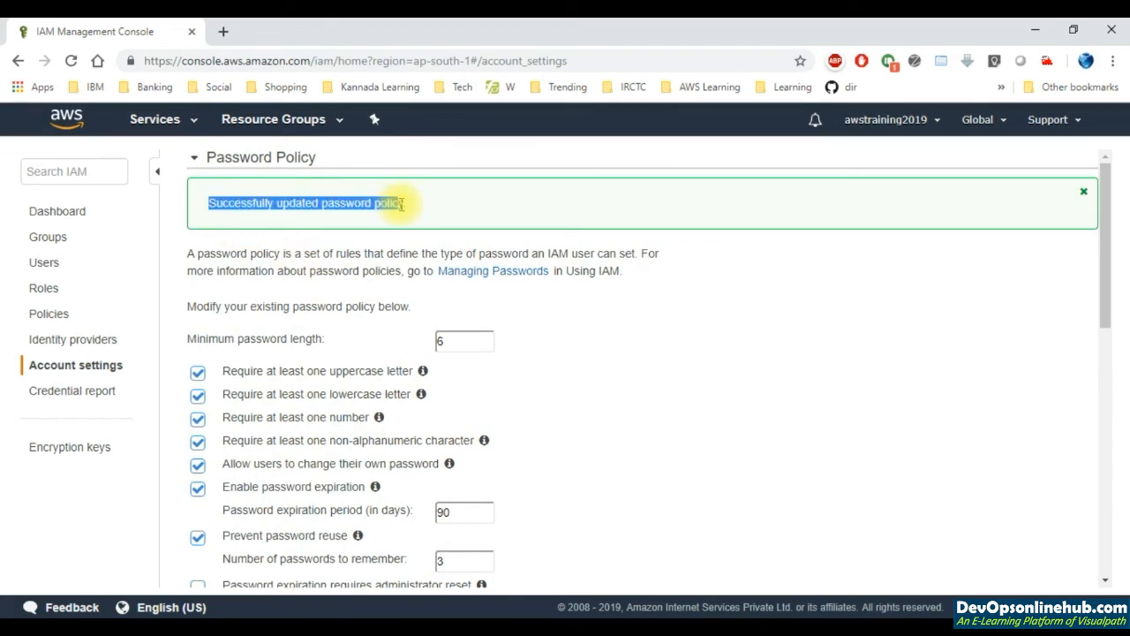
click(59, 212)
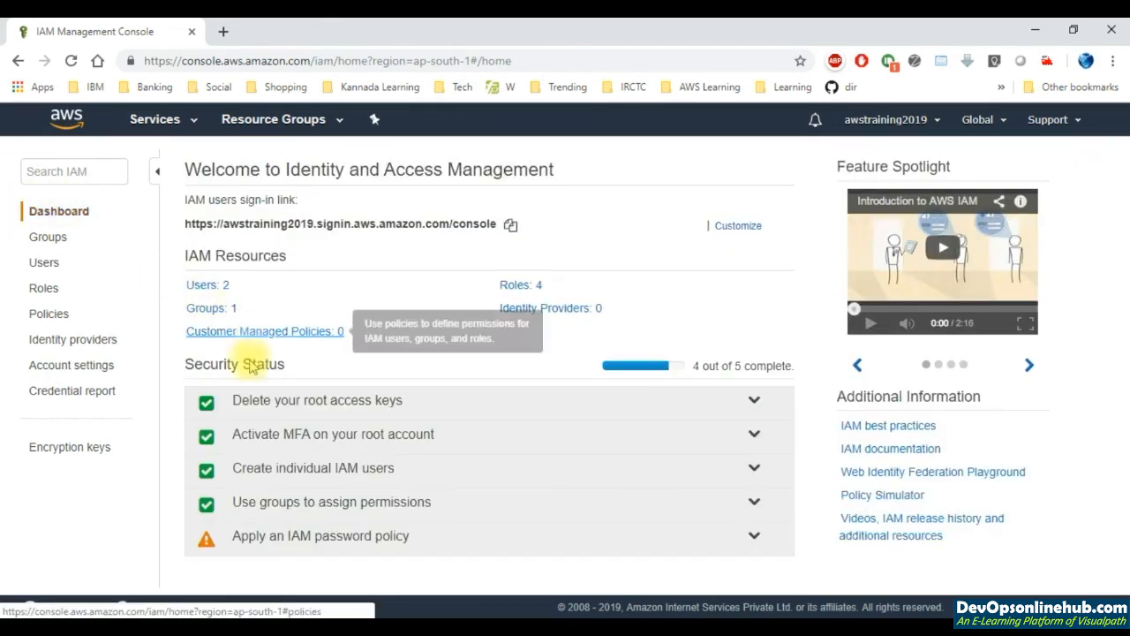